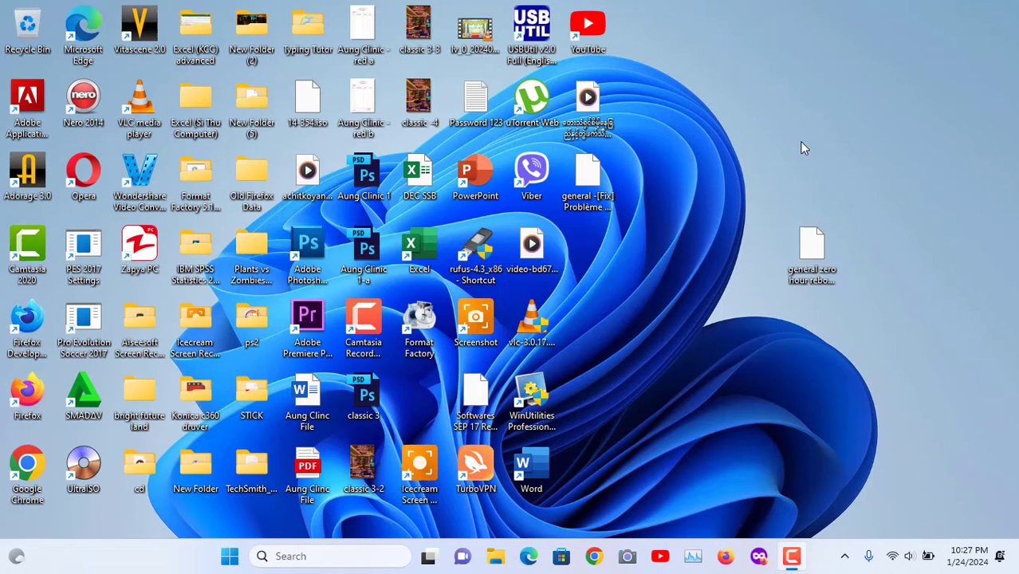
click(803, 253)
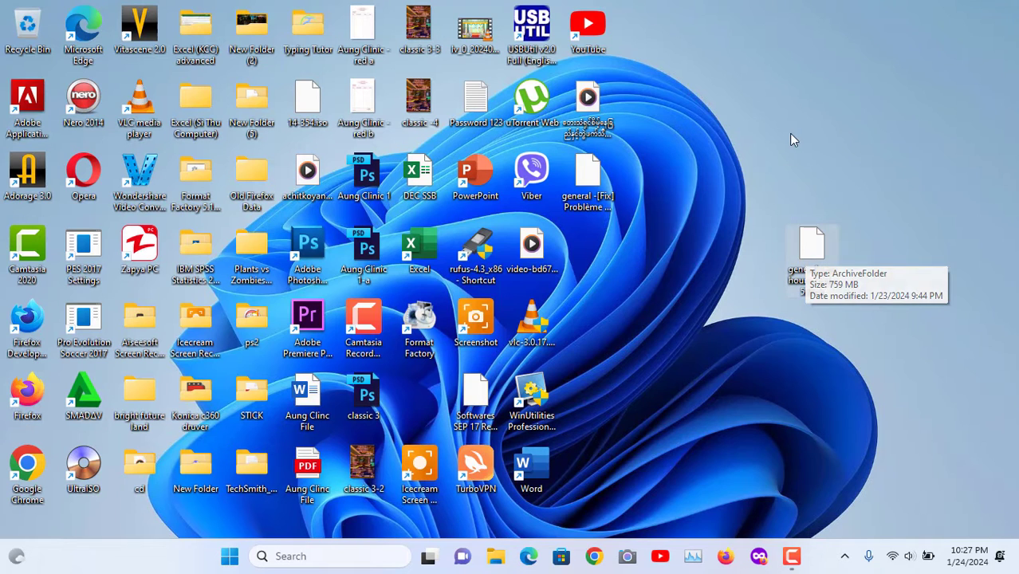
right_click(830, 115)
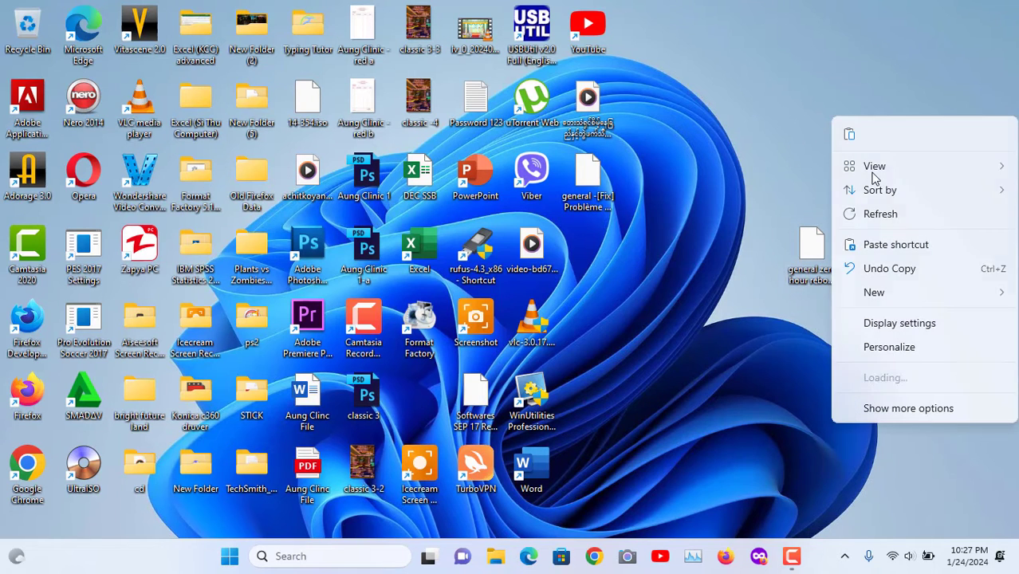
click(909, 222)
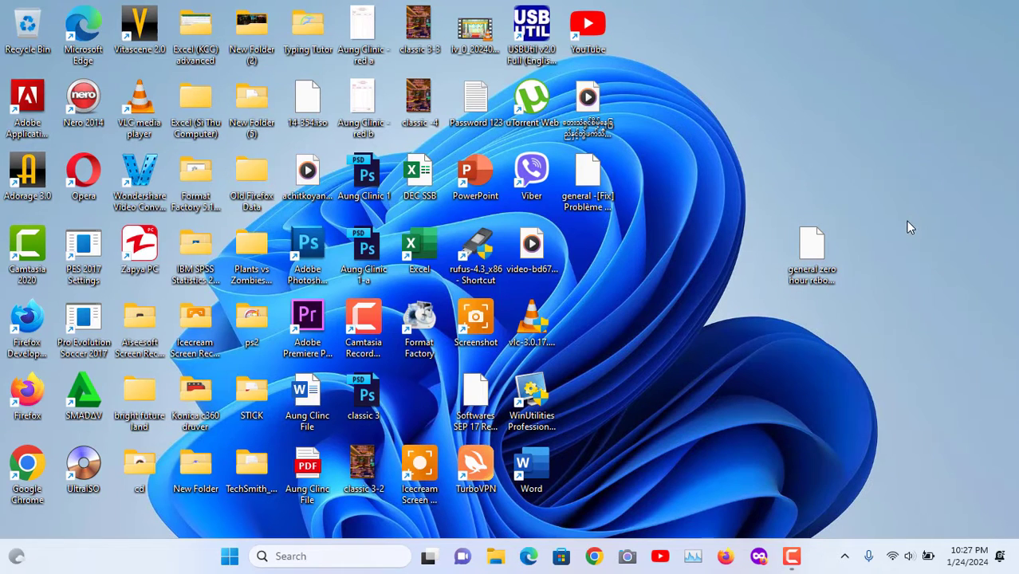
click(819, 247)
right_click(814, 265)
click(821, 158)
Step: Extract the general zero hour reborn 5.0 archive with WinRAR into a desktop folder named general zero hour reborn 5.0
right_click(809, 254)
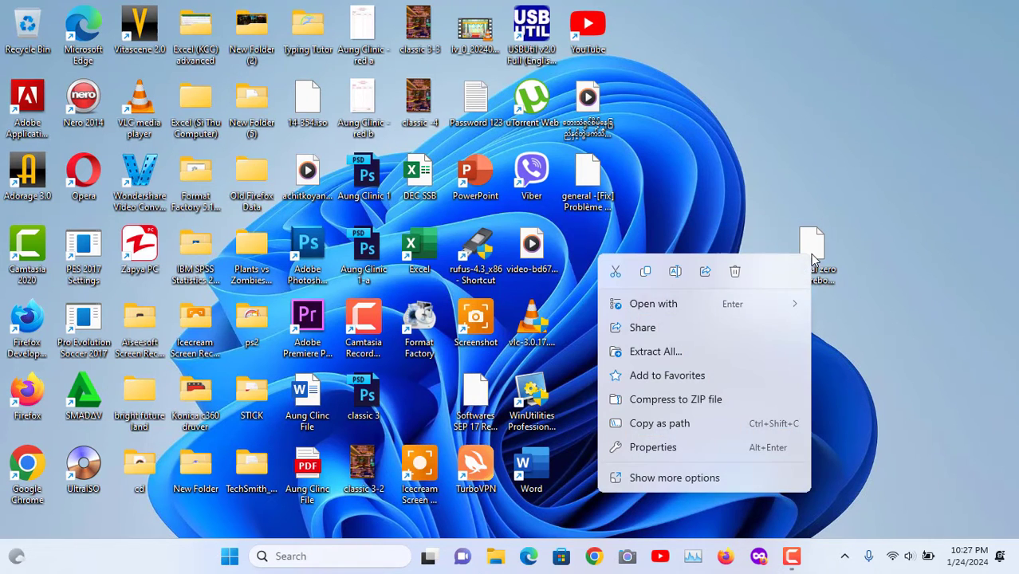
click(705, 478)
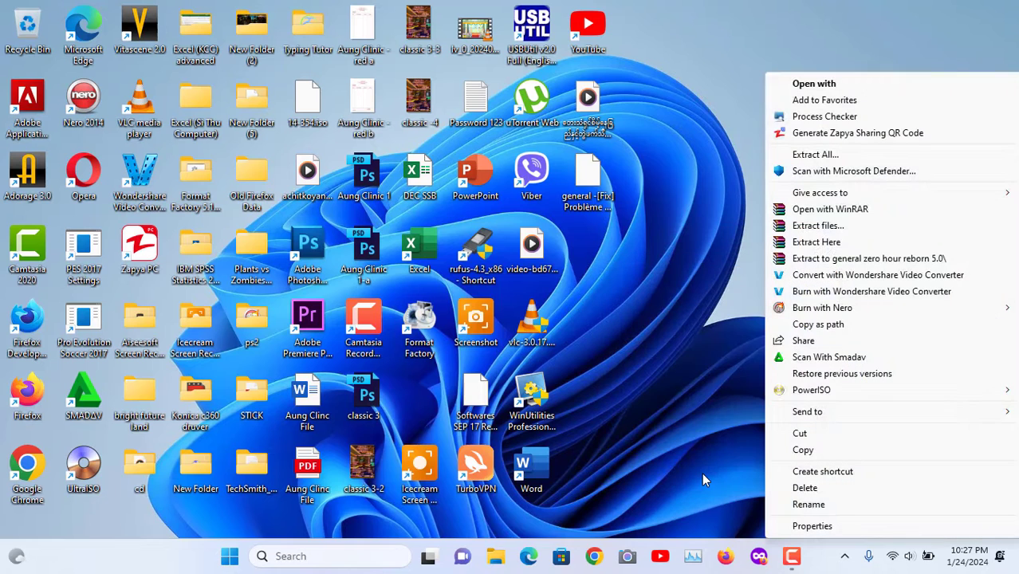
click(801, 230)
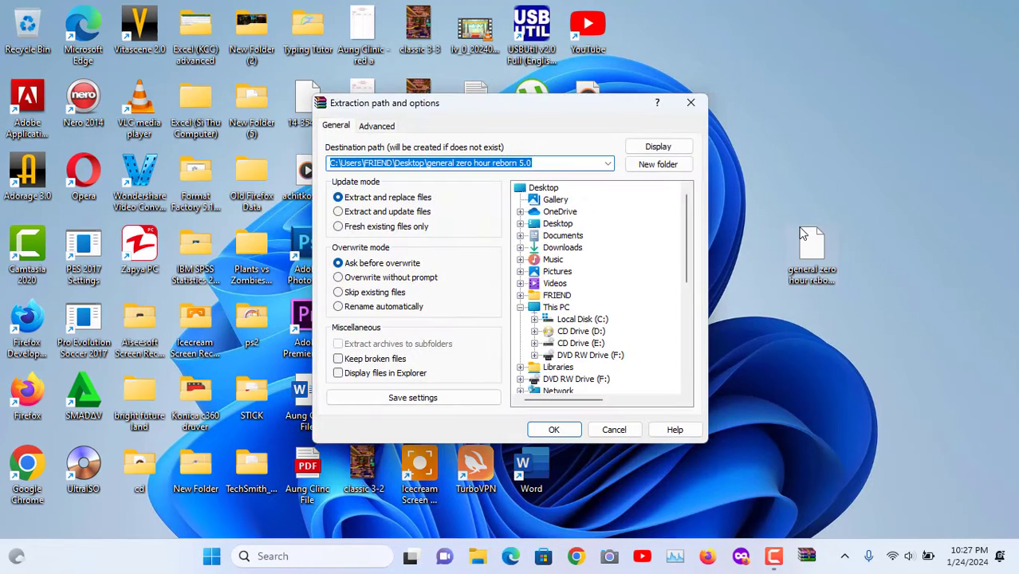
drag(526, 110, 801, 148)
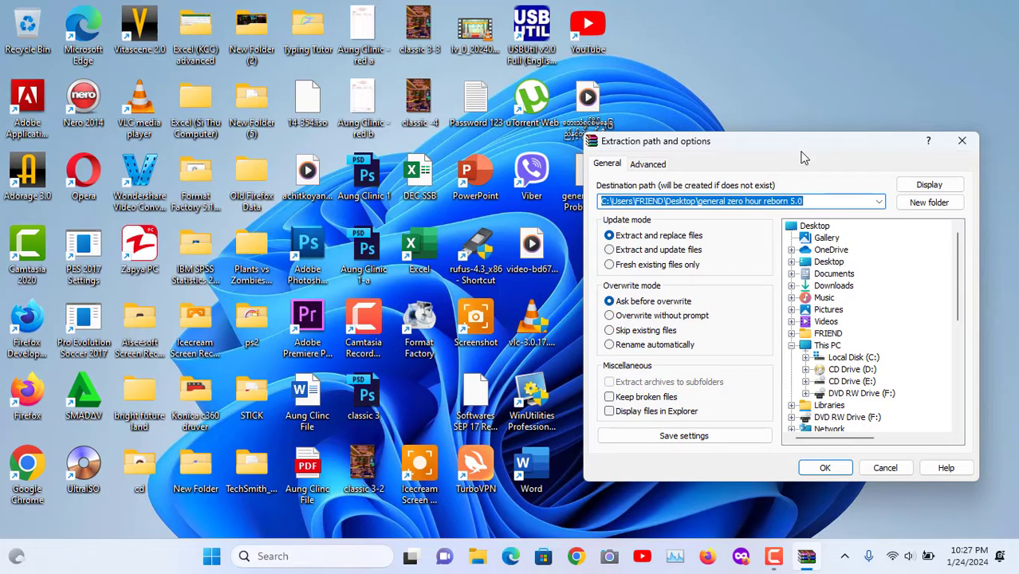
click(824, 468)
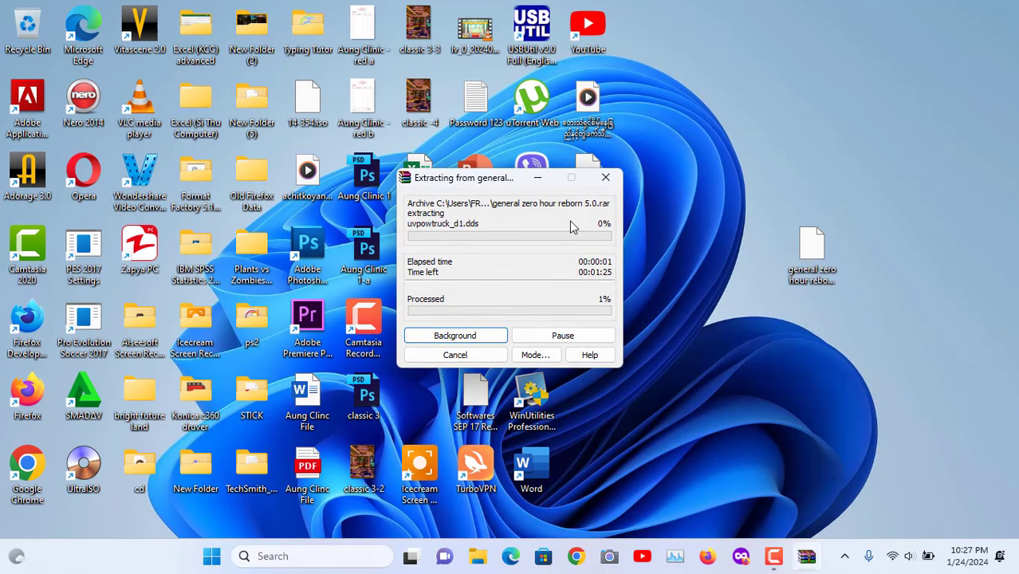
Step: Move the extraction progress window aside and place the extracted general zero hour reborn 5.0 folder beside its archive on the desktop
drag(491, 184, 708, 113)
click(419, 398)
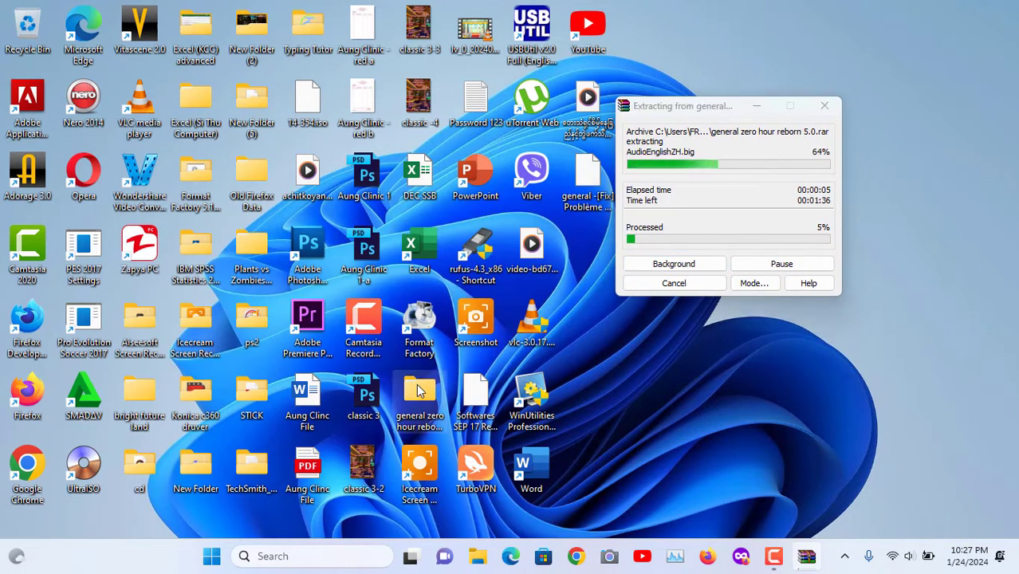
drag(419, 399, 908, 237)
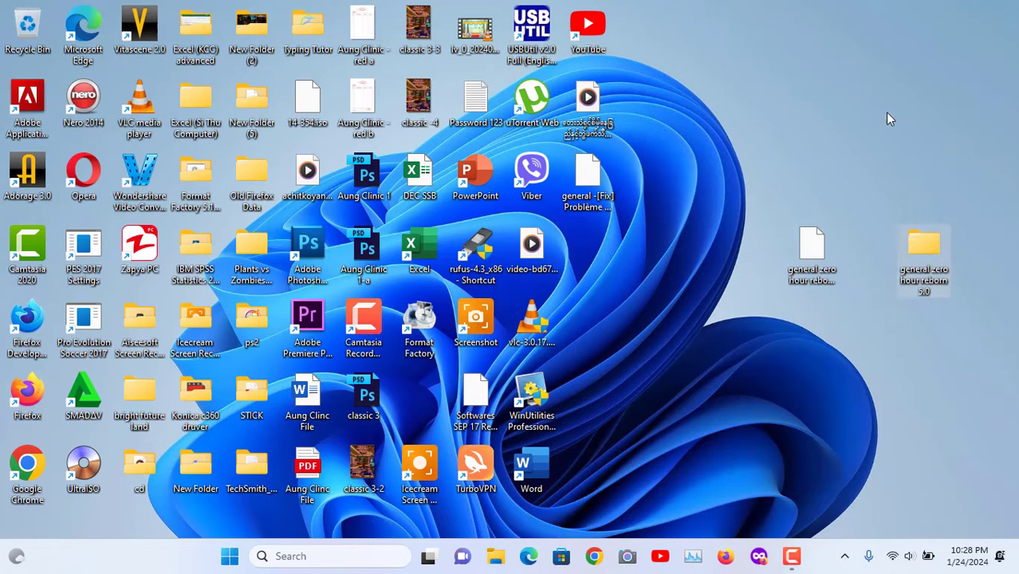
Step: Open the extracted general zero hour reborn 5.0 folder on the desktop and its inner folder of the same name
double_click(923, 248)
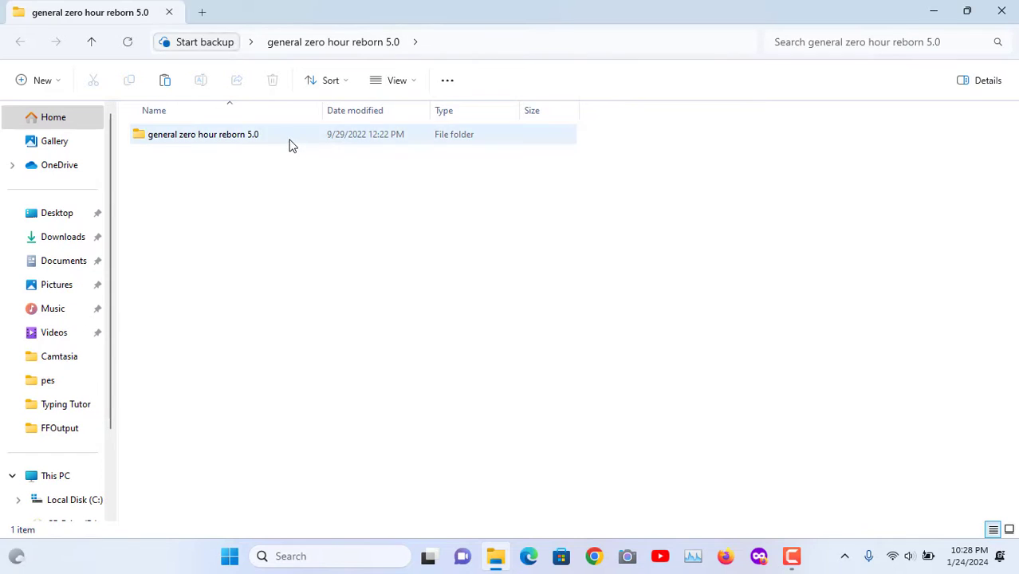
click(290, 144)
double_click(290, 143)
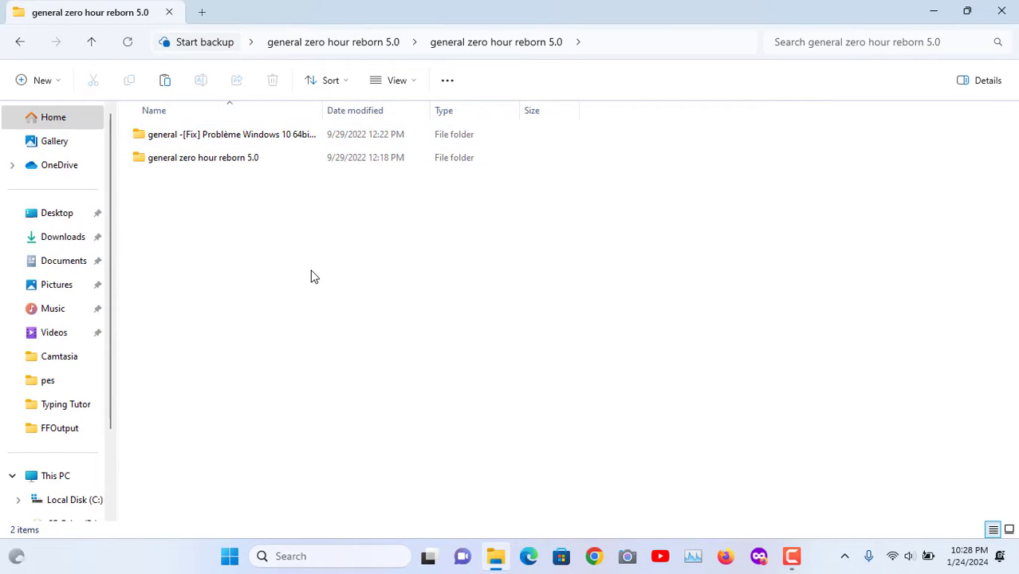
Step: Look inside the general -[Fix] Problème Windows 10 64bits folder and return to its parent folder
click(257, 138)
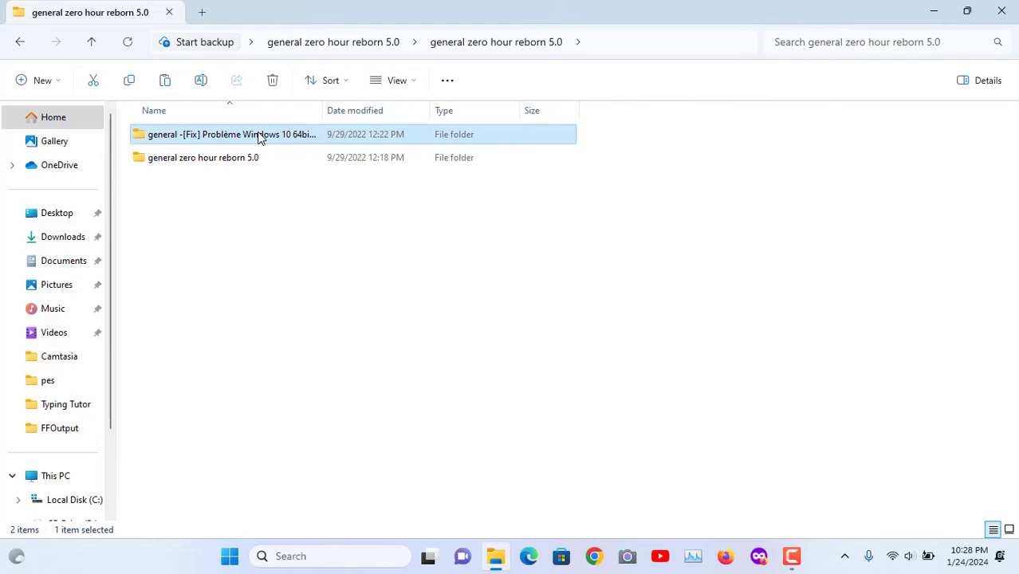
double_click(258, 135)
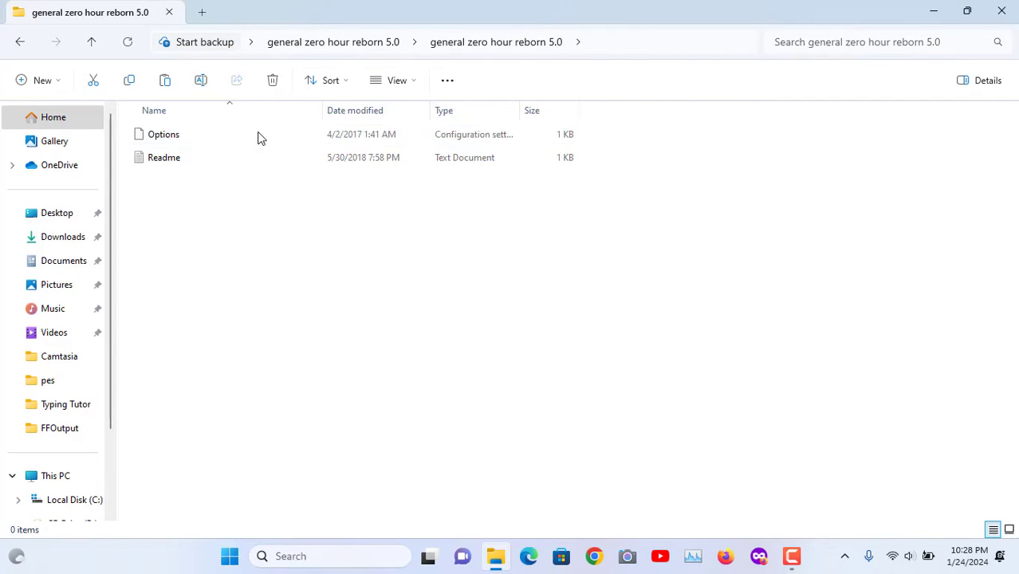
click(21, 45)
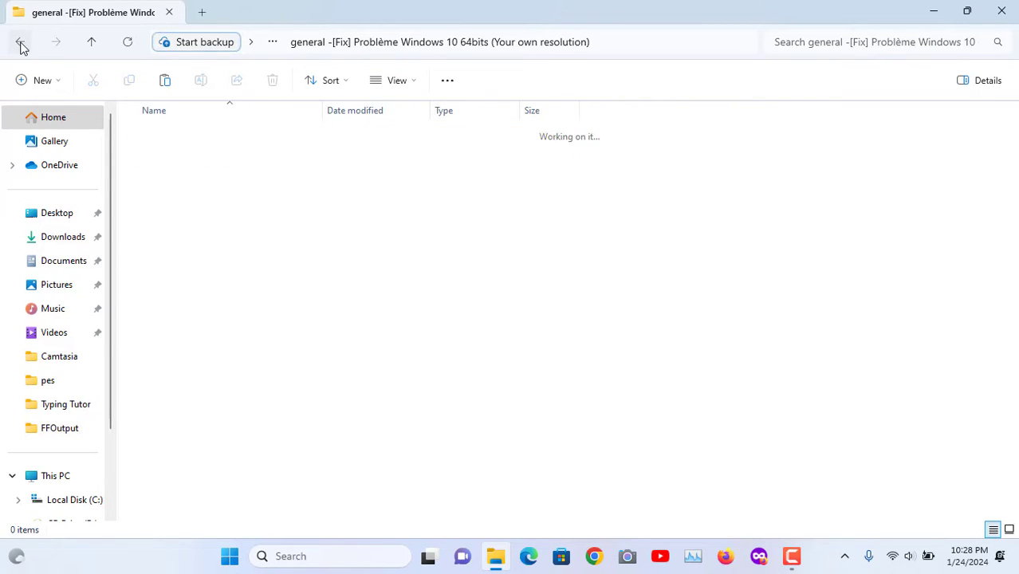
click(205, 216)
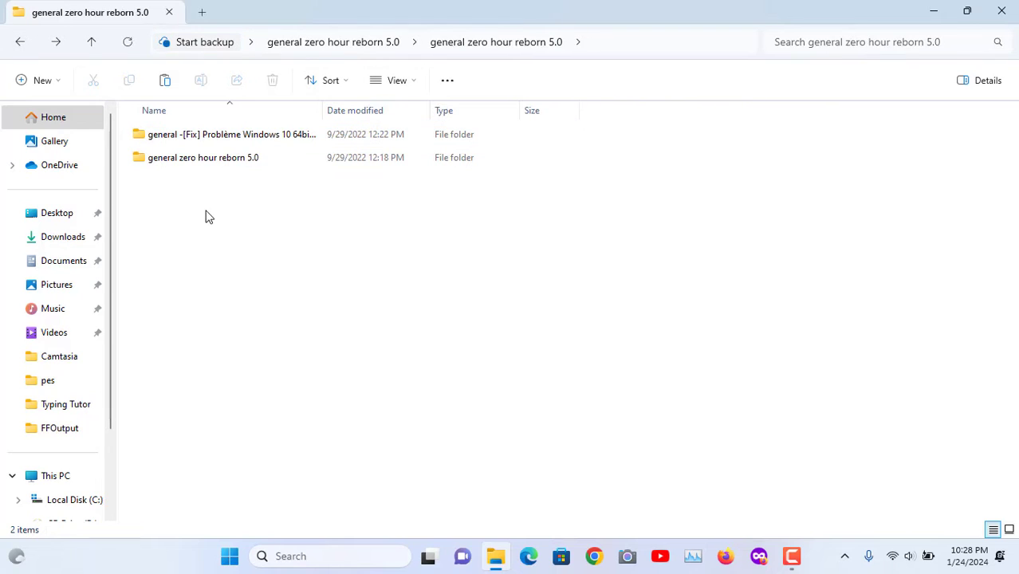
Step: Open the innermost general zero hour reborn 5.0 folder and the Command & Conquer Generals Zero Hour folder inside it
click(237, 158)
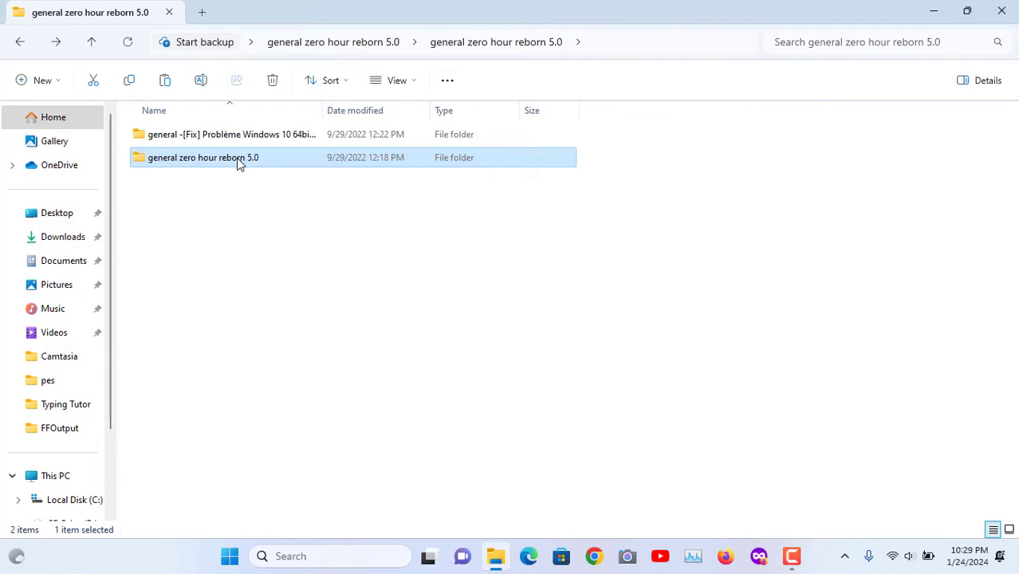
double_click(291, 160)
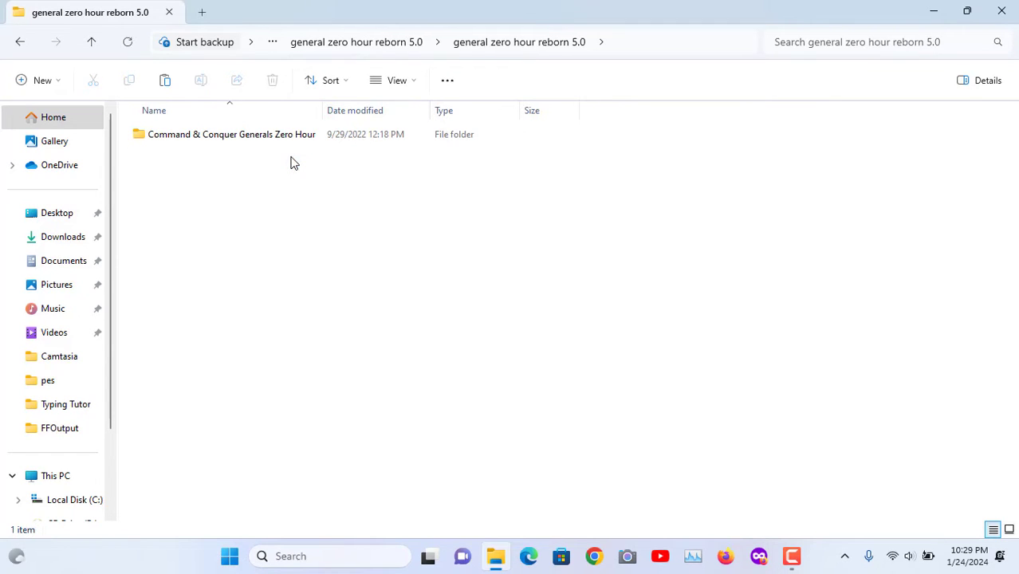
double_click(275, 133)
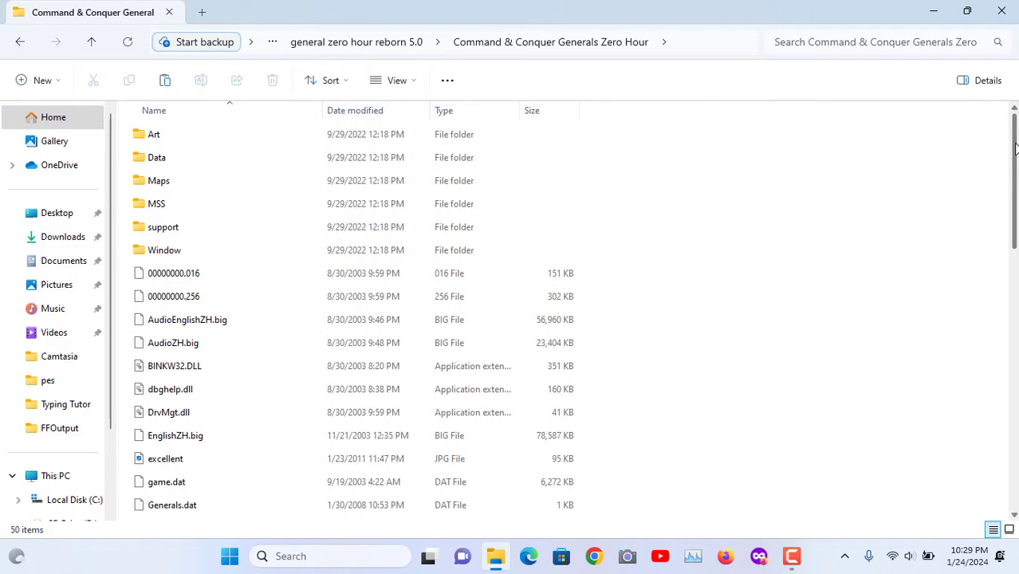
Step: Create a desktop shortcut for the generals application file in the game folder
drag(1012, 149, 1003, 221)
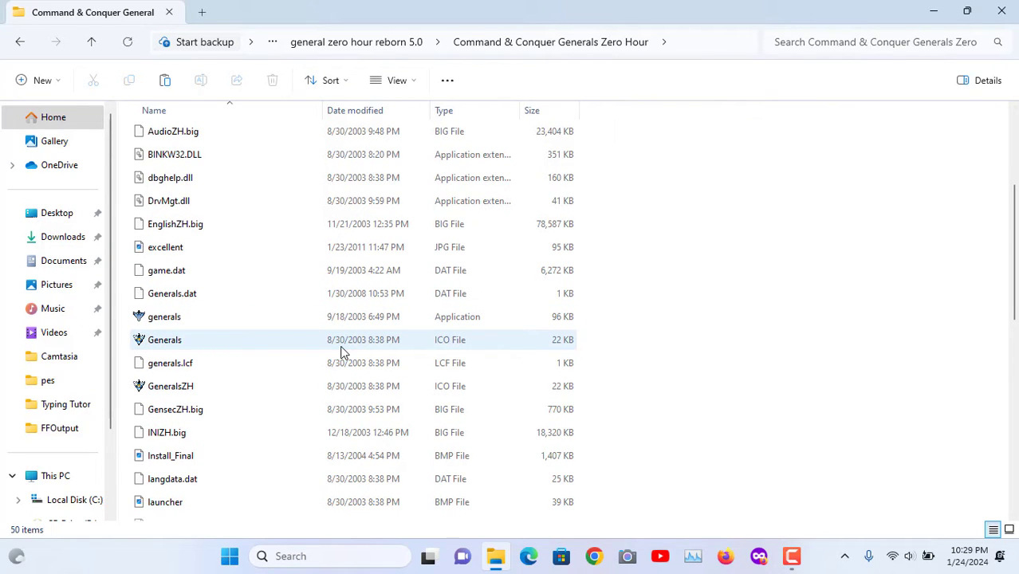
click(264, 316)
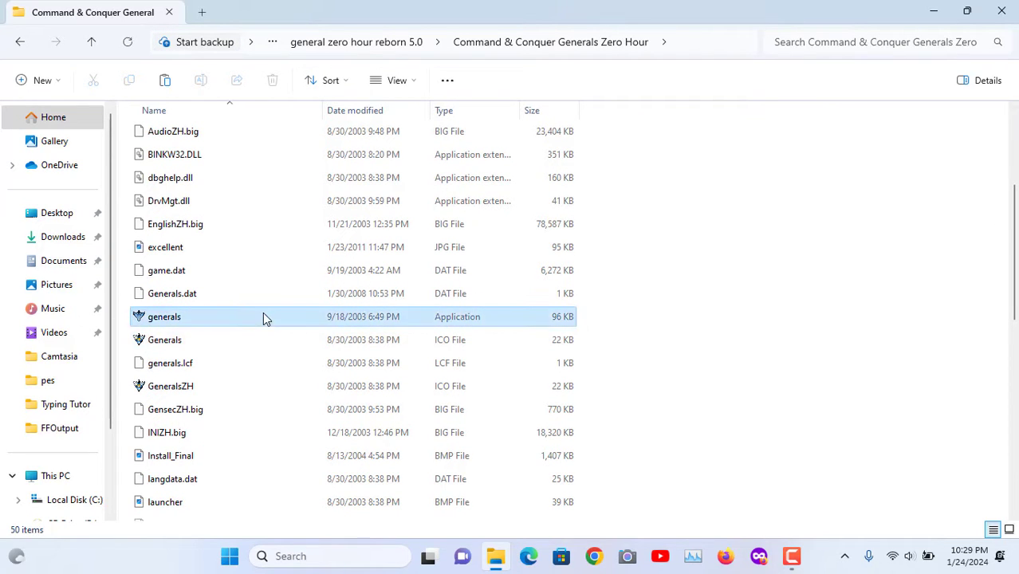
right_click(264, 317)
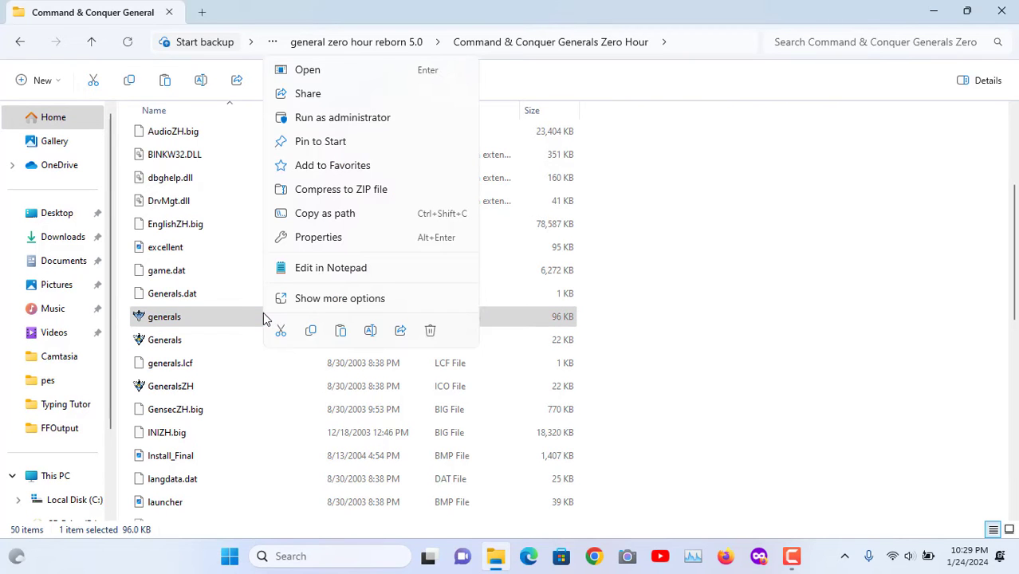
click(329, 301)
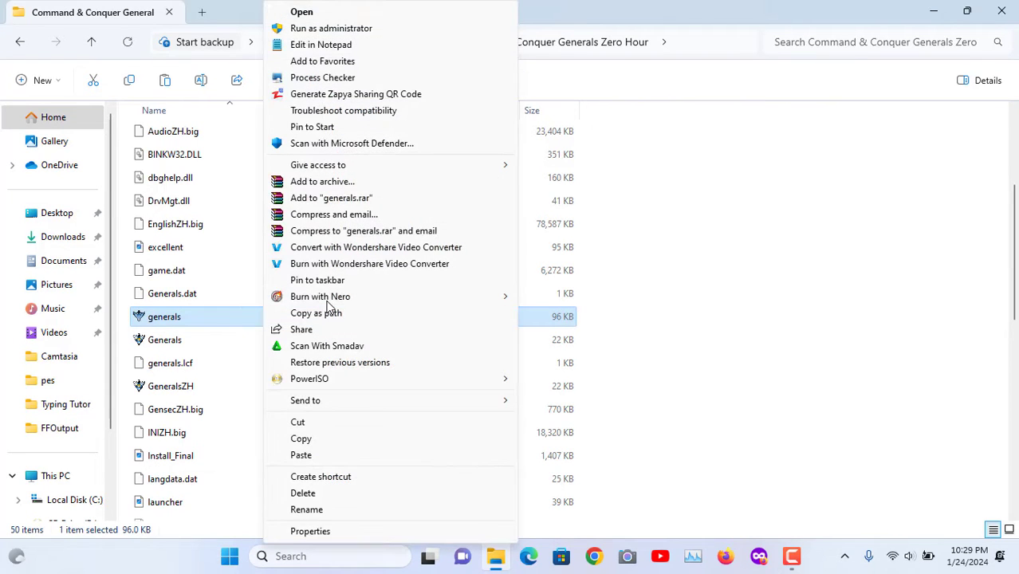
mouse_move(451, 400)
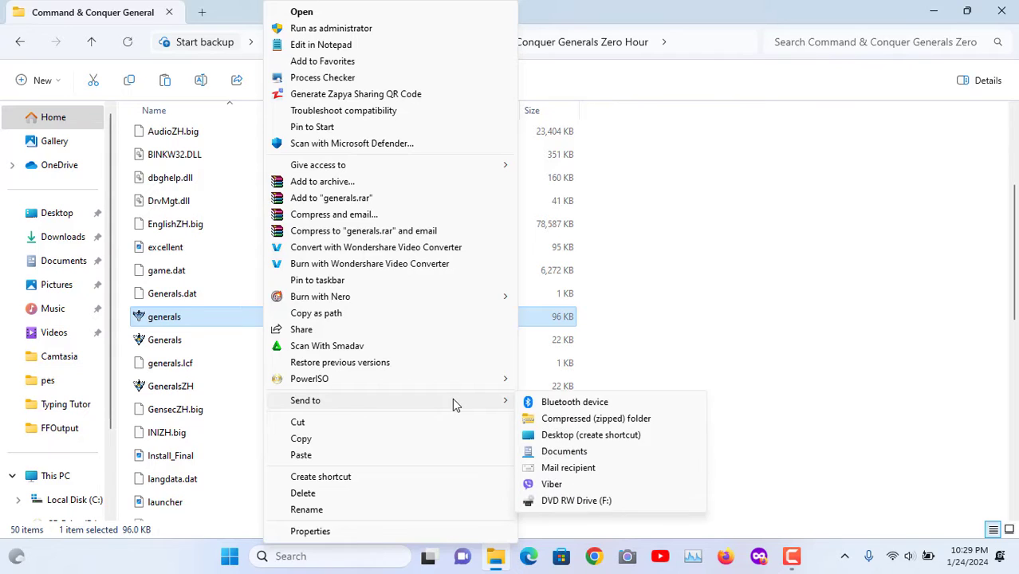
click(592, 435)
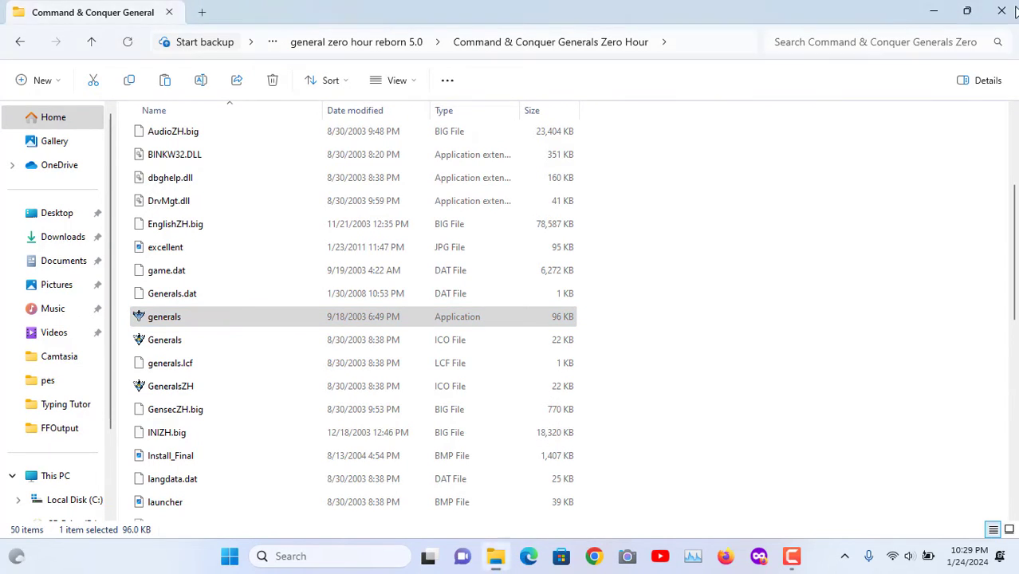
Step: Close the game folder window and place the generals shortcut above the archive on the desktop
click(1001, 11)
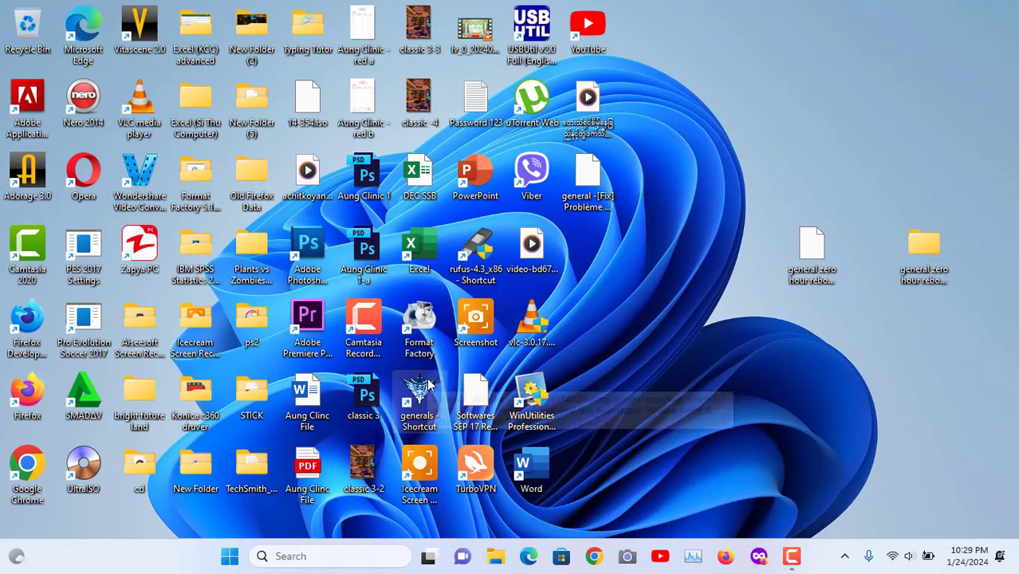
drag(427, 385, 830, 142)
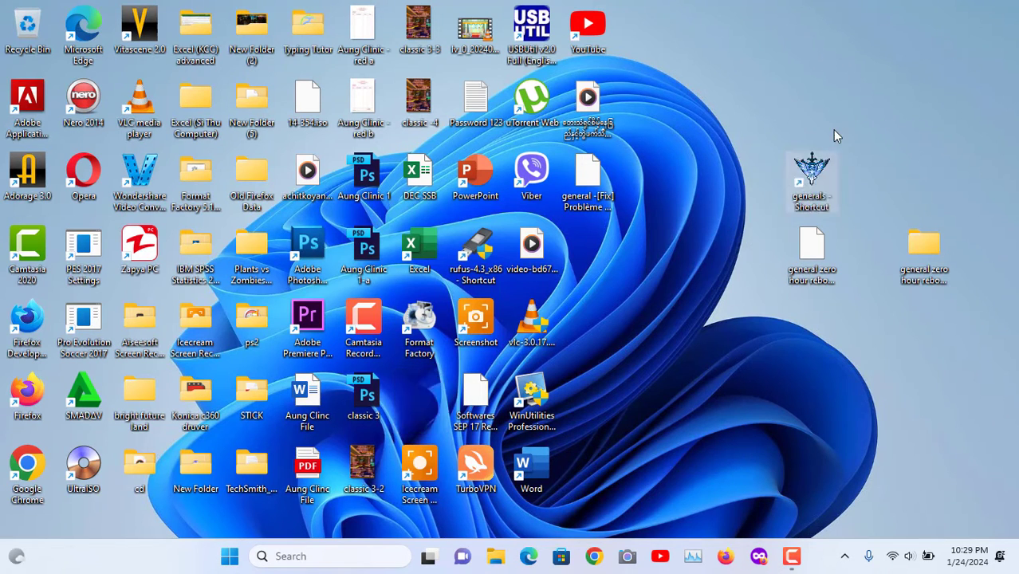
Step: Launch the game from the generals shortcut and allow generals.exe in Smadav with Always Keep Running enabled
double_click(811, 172)
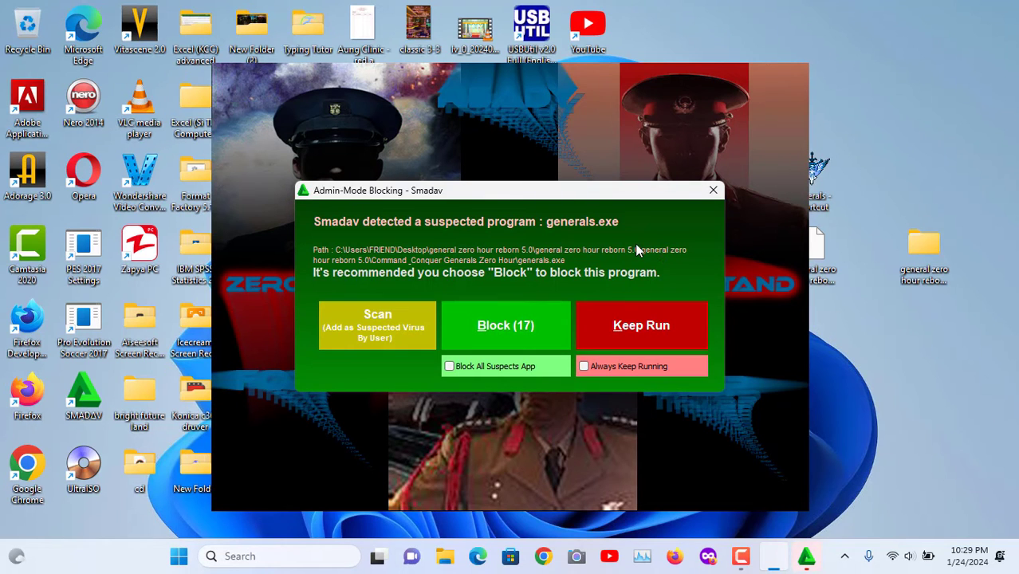
click(583, 366)
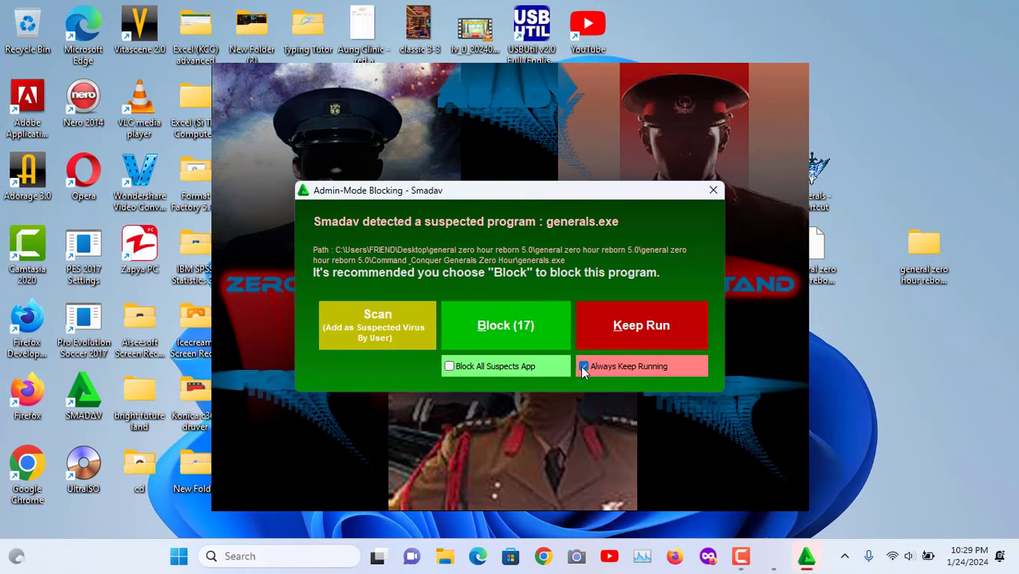
click(632, 333)
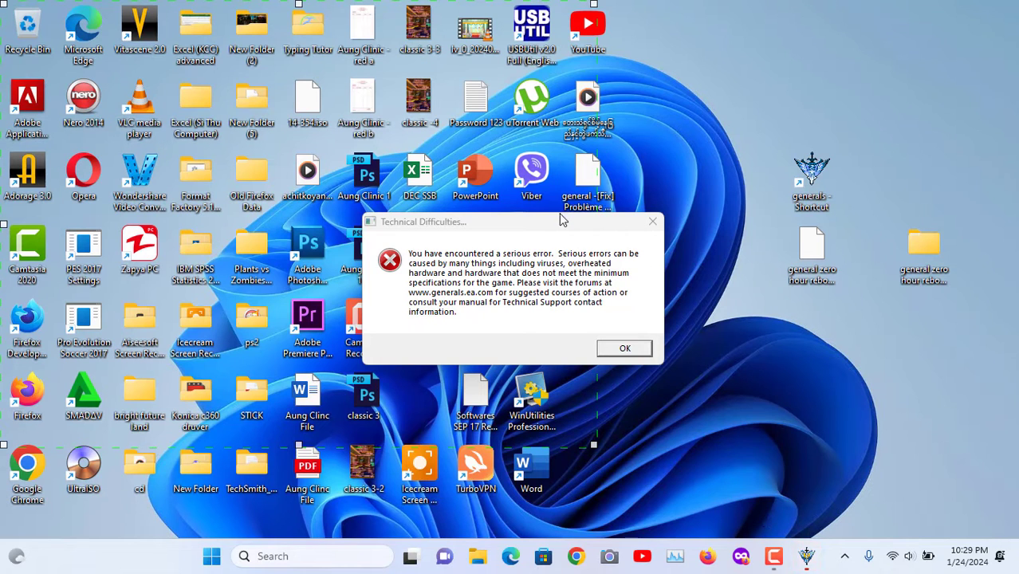
Step: Move the Technical Difficulties dialog aside to read its message and dismiss it
drag(560, 227, 782, 91)
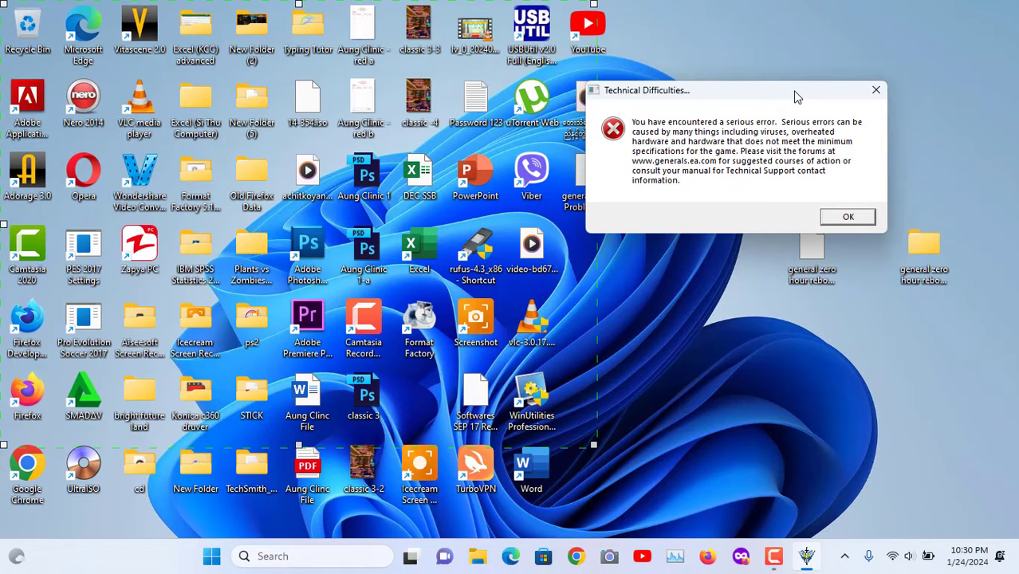
drag(795, 96, 861, 73)
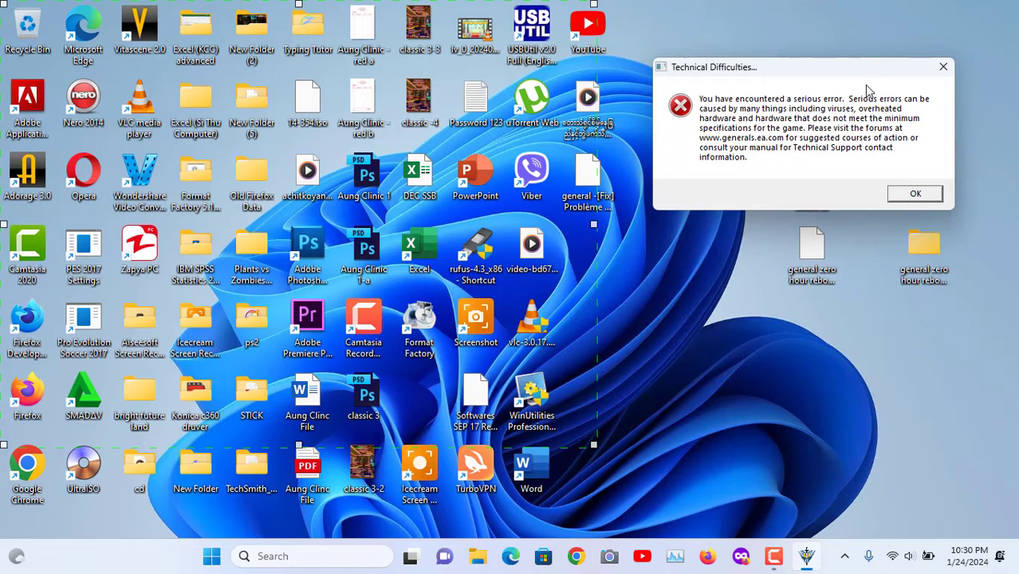
drag(860, 75, 829, 72)
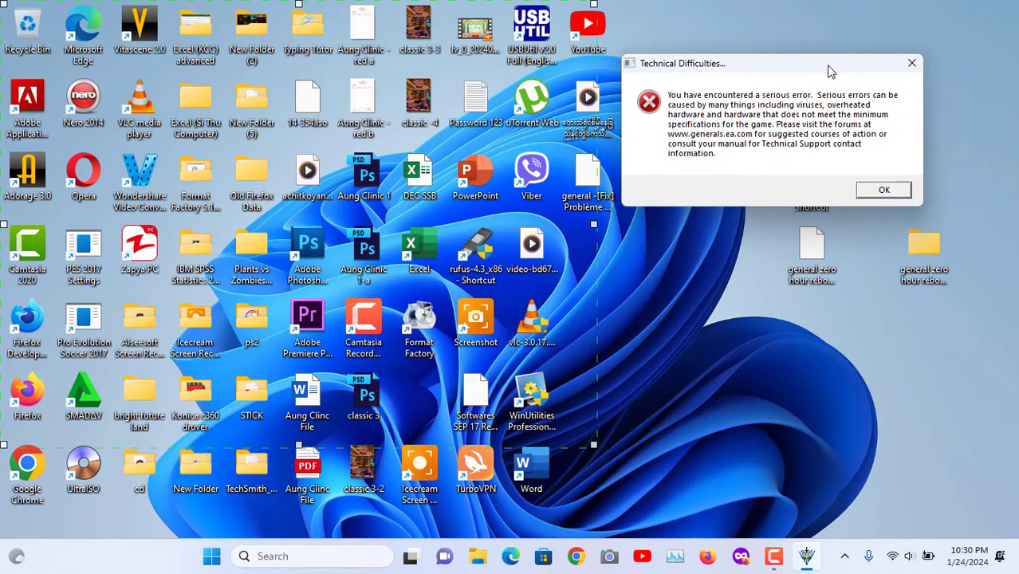
click(877, 193)
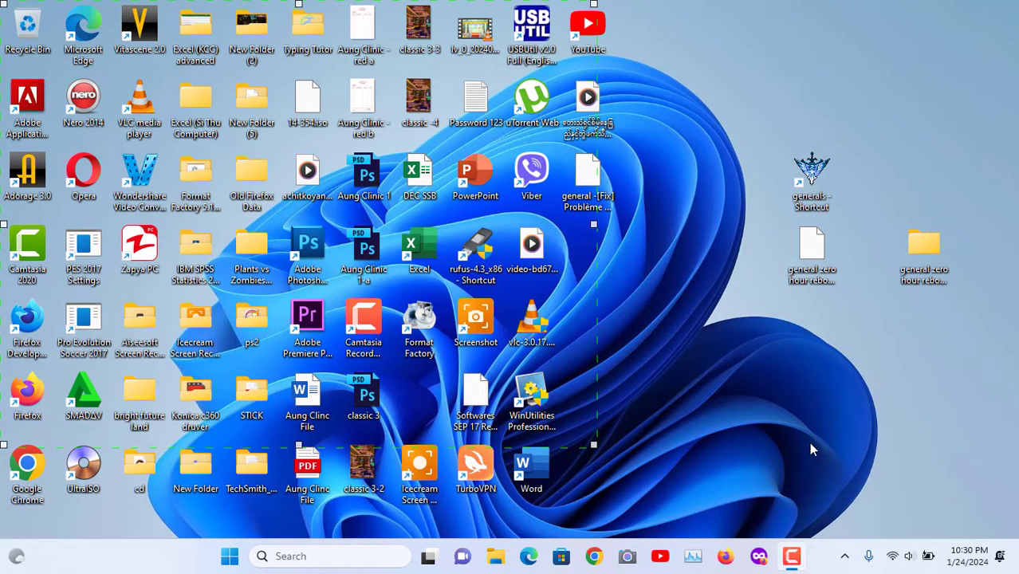
click(792, 556)
double_click(803, 175)
click(790, 564)
right_click(793, 556)
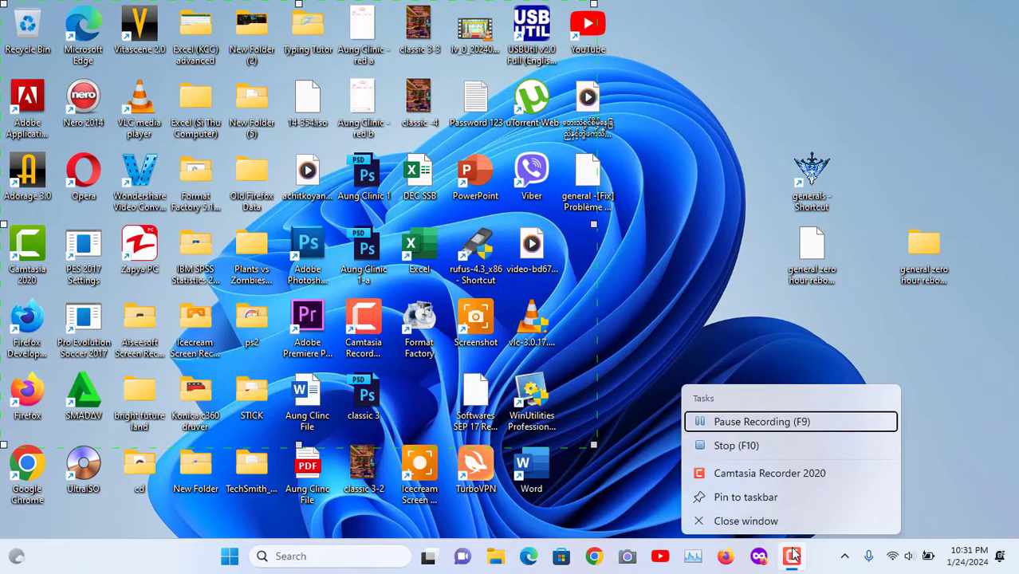
click(783, 422)
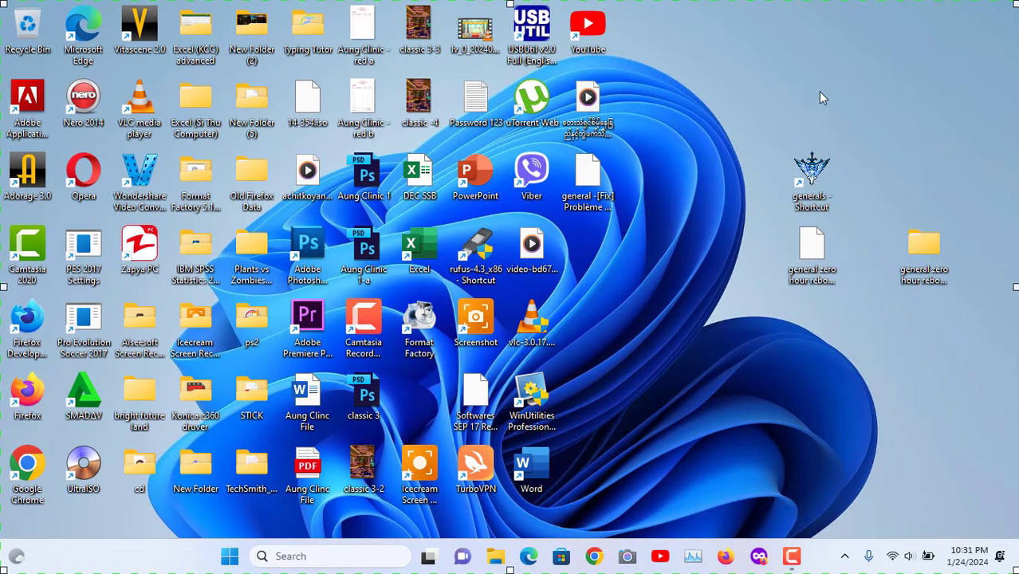
Step: Open the general -[Fix] Problème Windows 10 64bits (Your own resolution) folder inside the extracted general zero hour reborn 5.0 folder
click(923, 247)
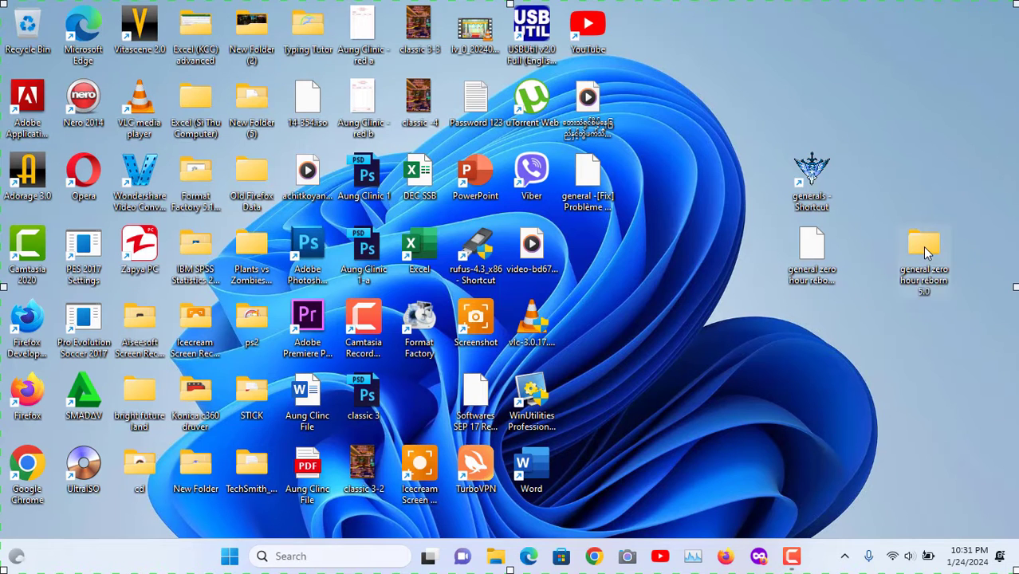
double_click(922, 246)
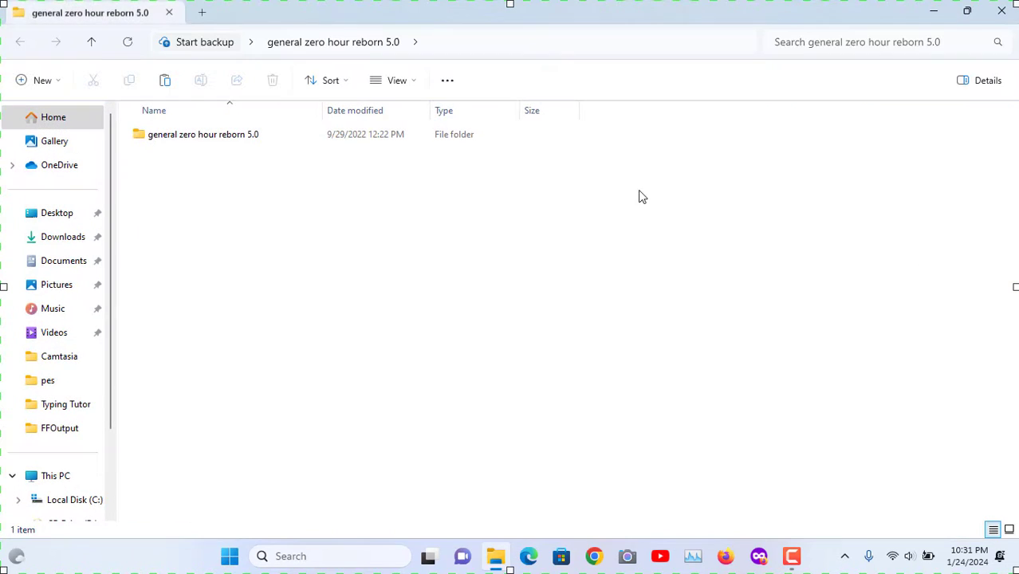
click(307, 143)
double_click(309, 143)
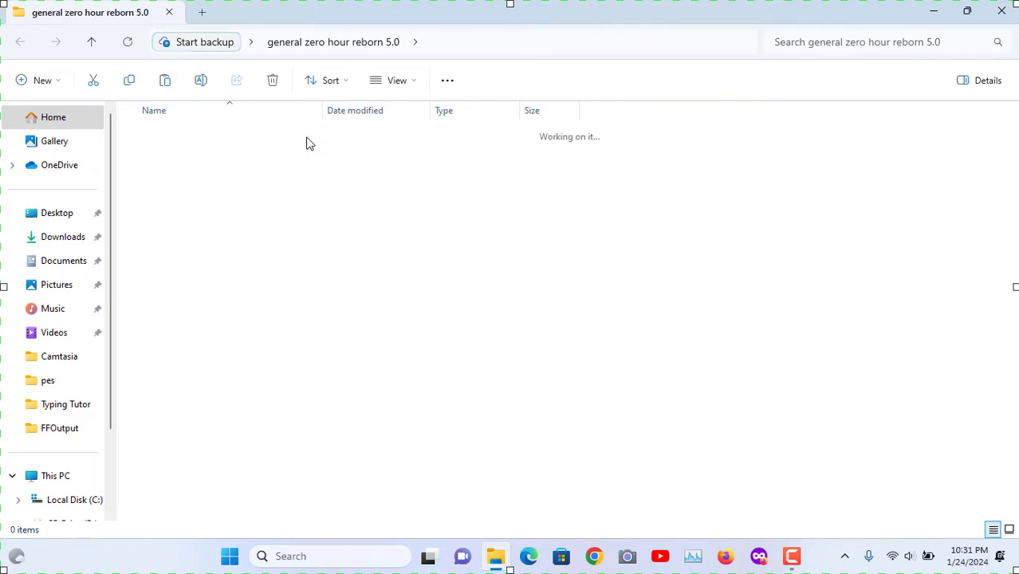
click(256, 144)
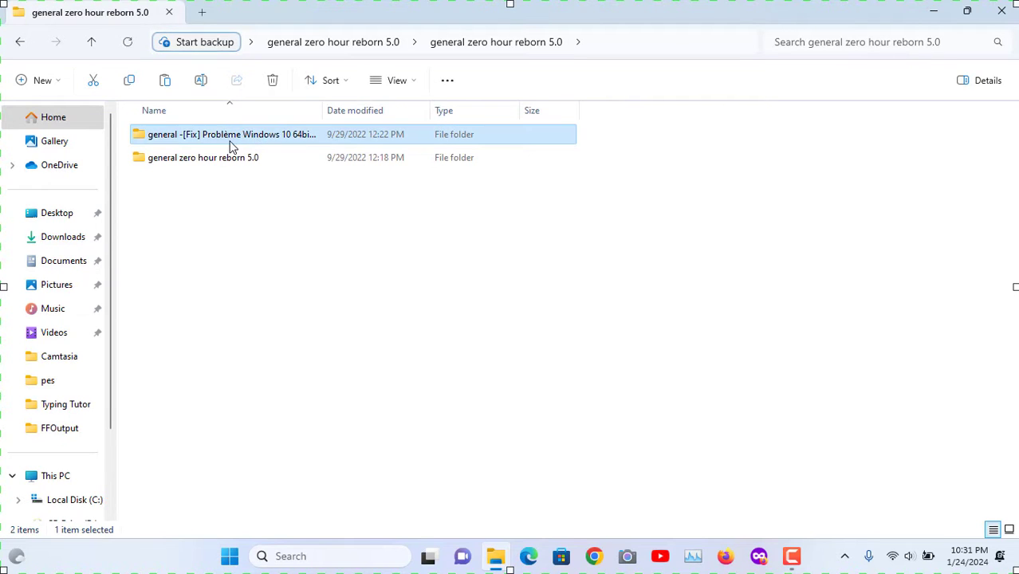
double_click(308, 136)
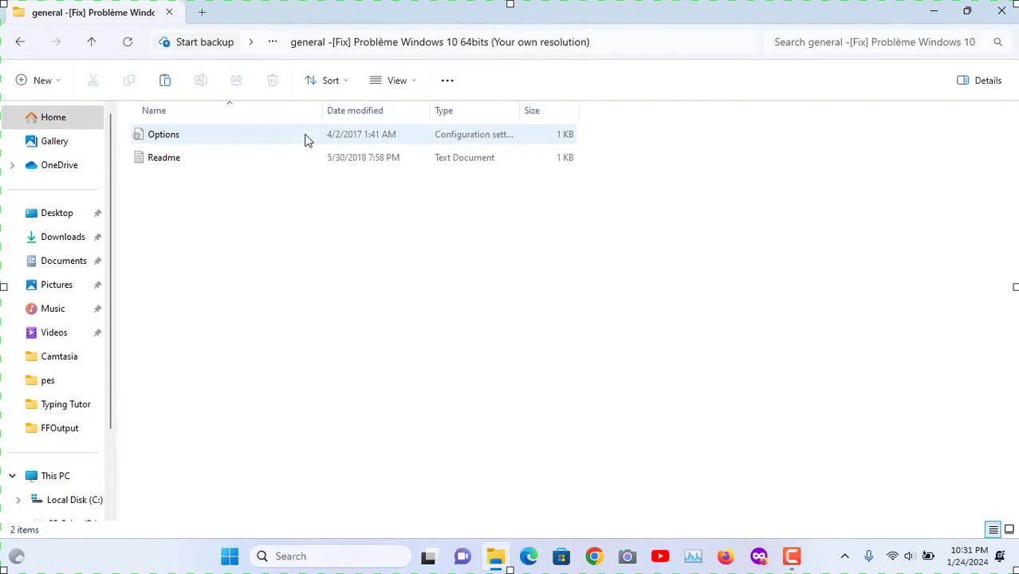
Step: Open the Readme file in the fix folder, widen its window to read the instructions, and close it
click(228, 138)
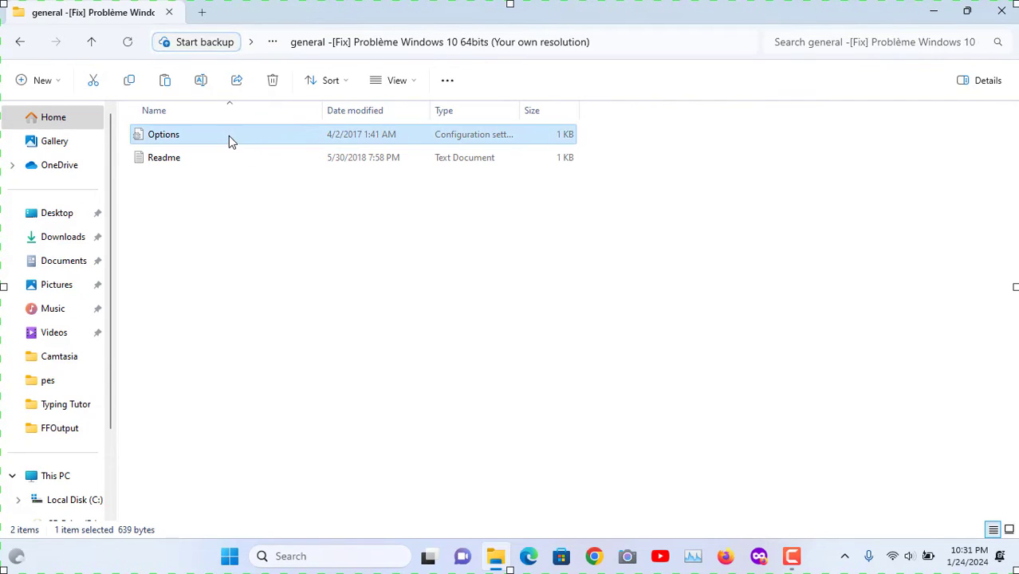
click(204, 166)
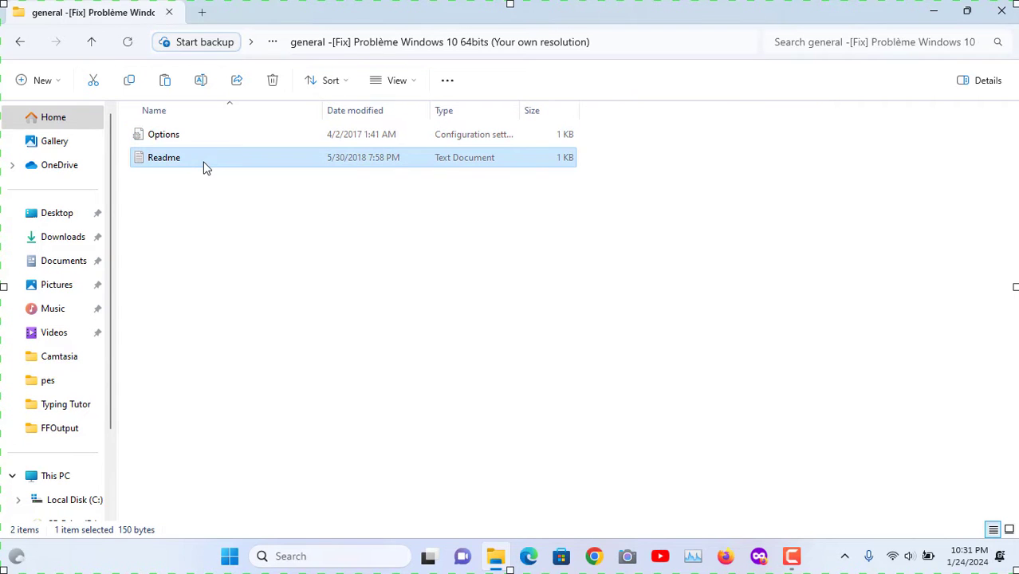
double_click(204, 166)
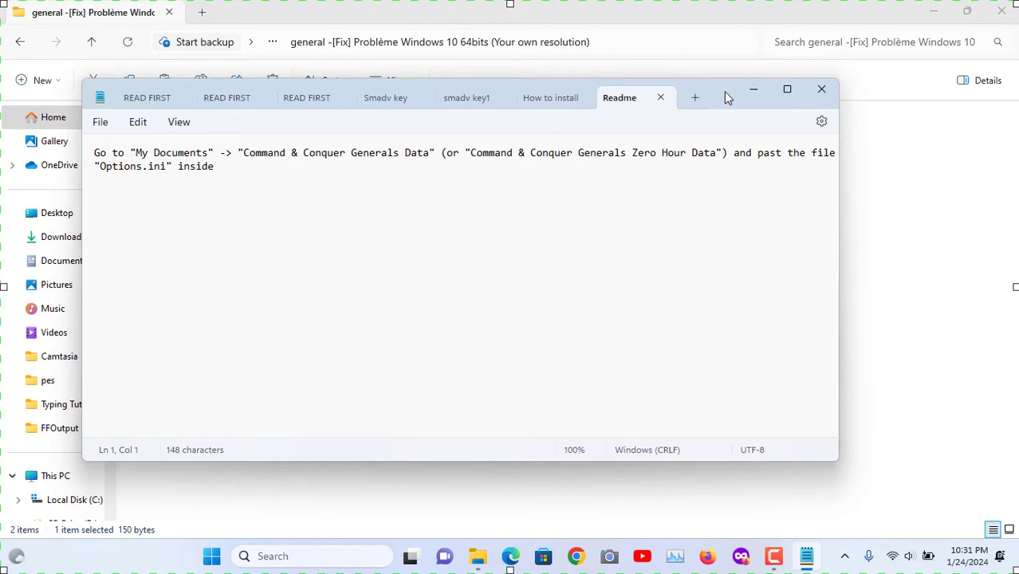
drag(724, 91, 736, 188)
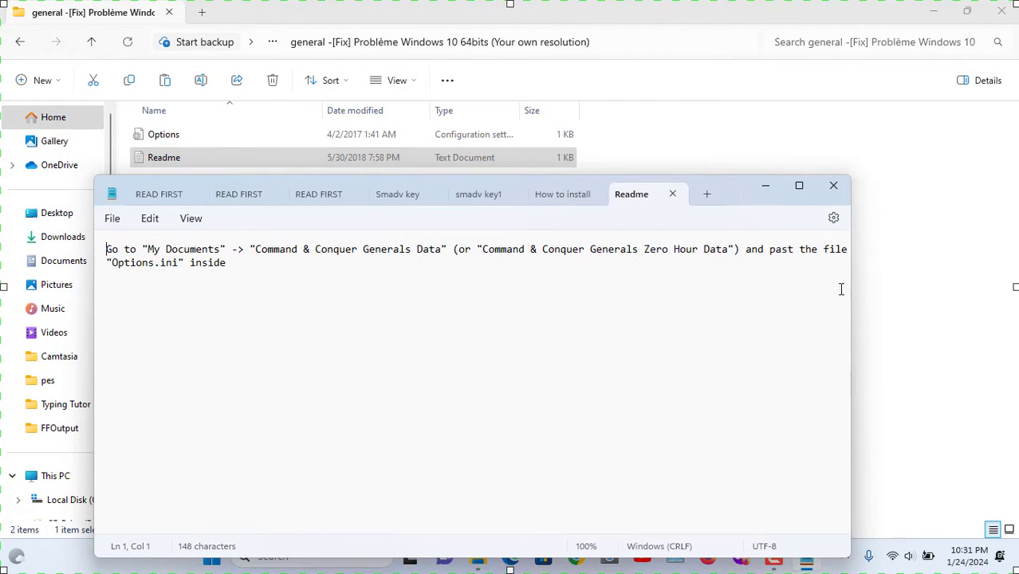
drag(852, 306, 929, 316)
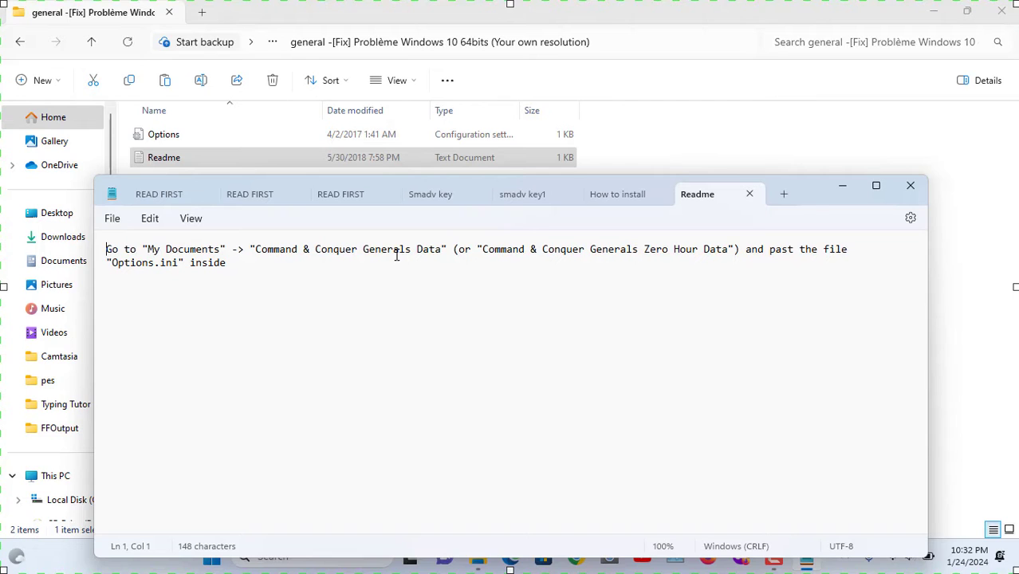
click(910, 185)
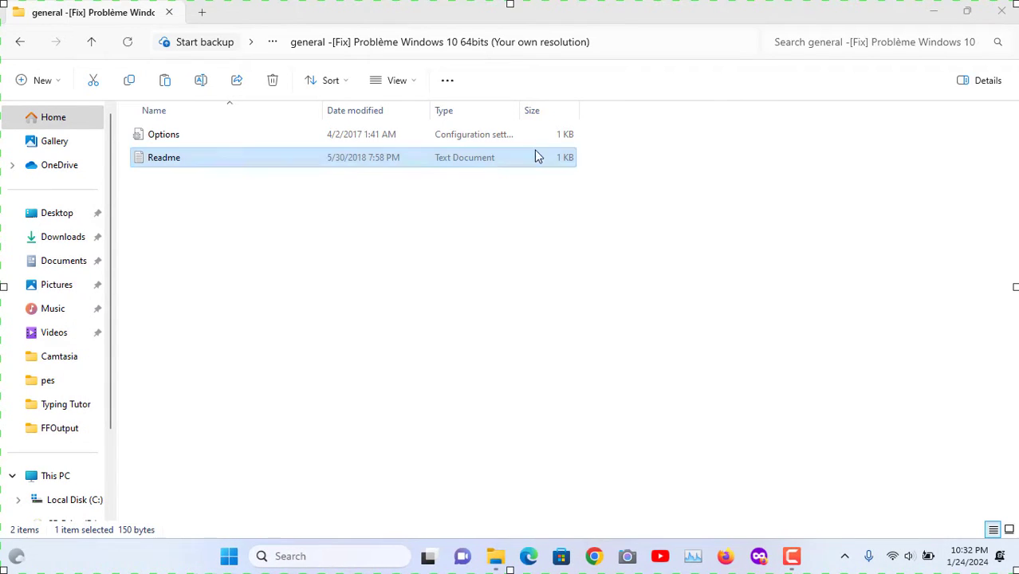
Step: Copy the Options configuration file from the fix folder
click(191, 139)
right_click(192, 142)
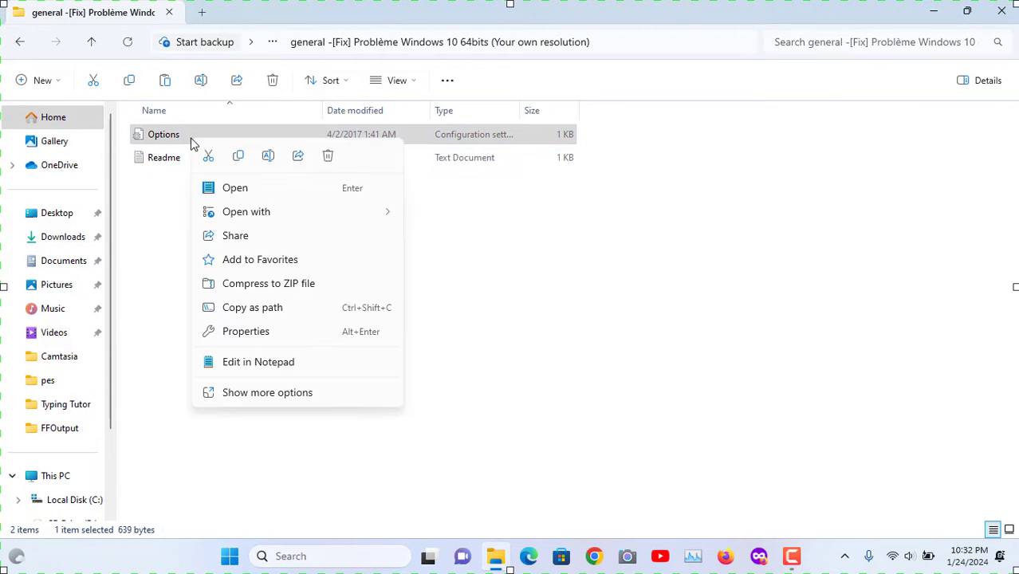
click(269, 399)
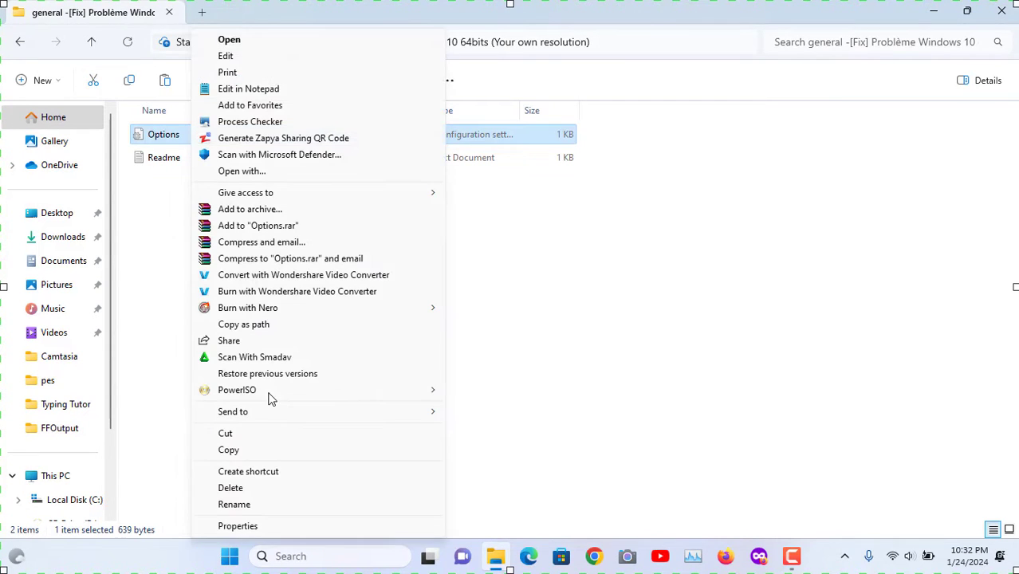
click(235, 452)
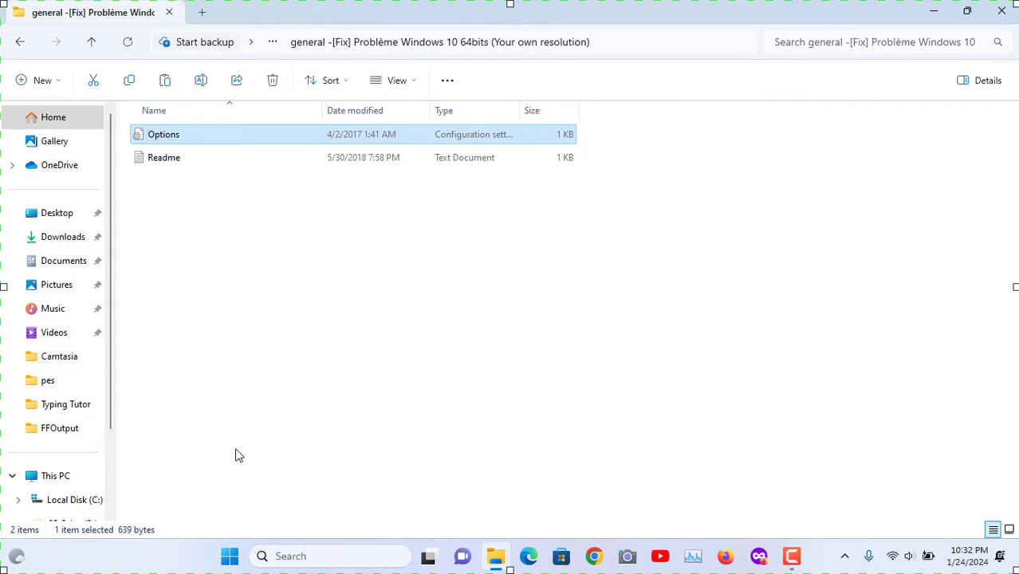
Step: Open the Command and Conquer Generals Zero Hour Data folder in Documents
click(63, 269)
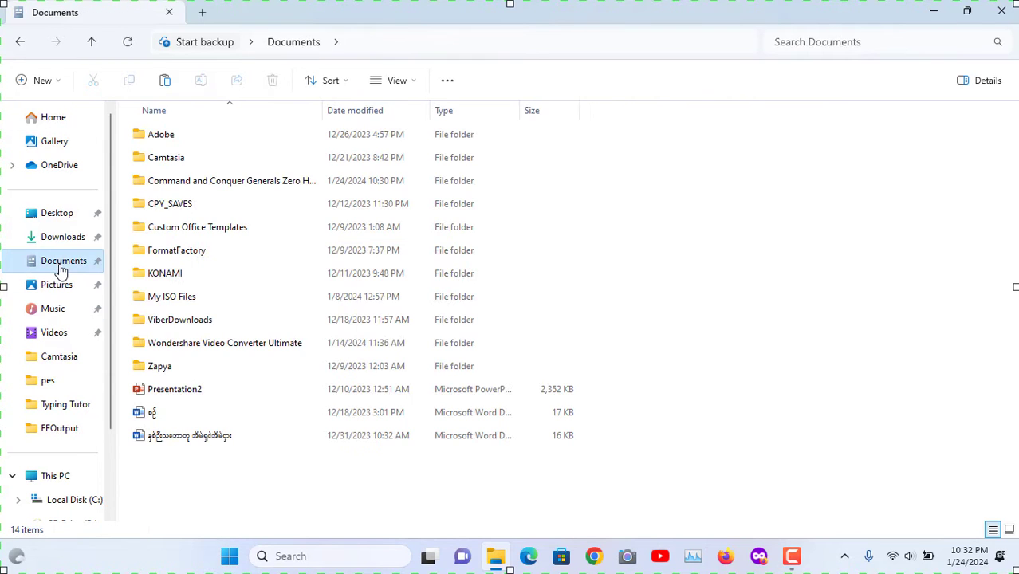
click(181, 186)
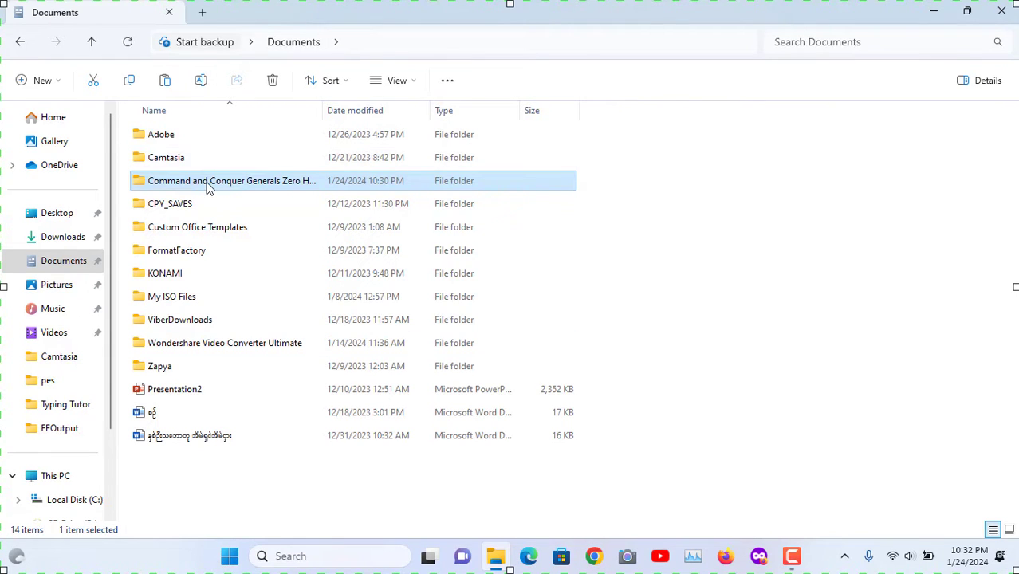
mouse_move(207, 185)
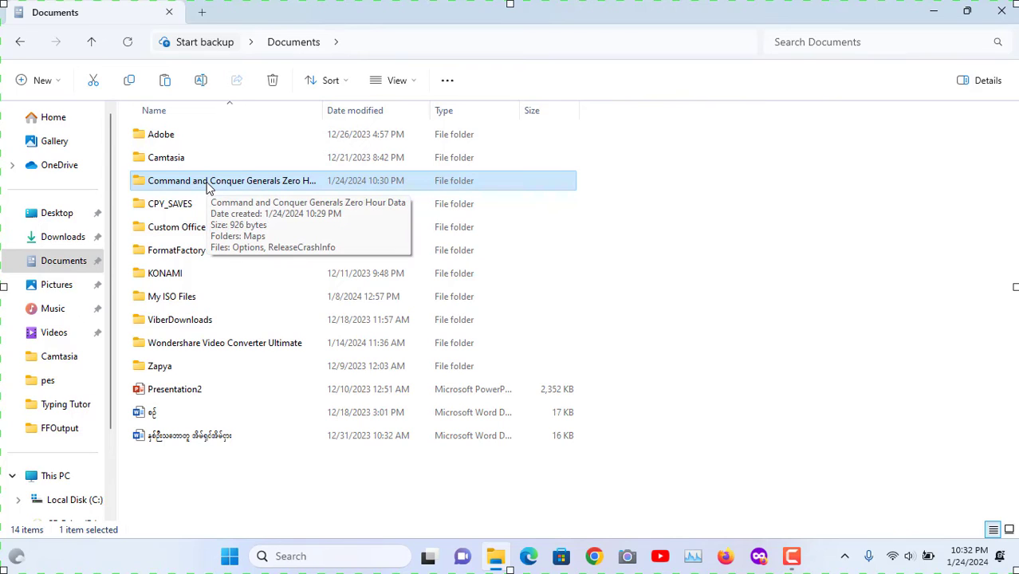
double_click(206, 184)
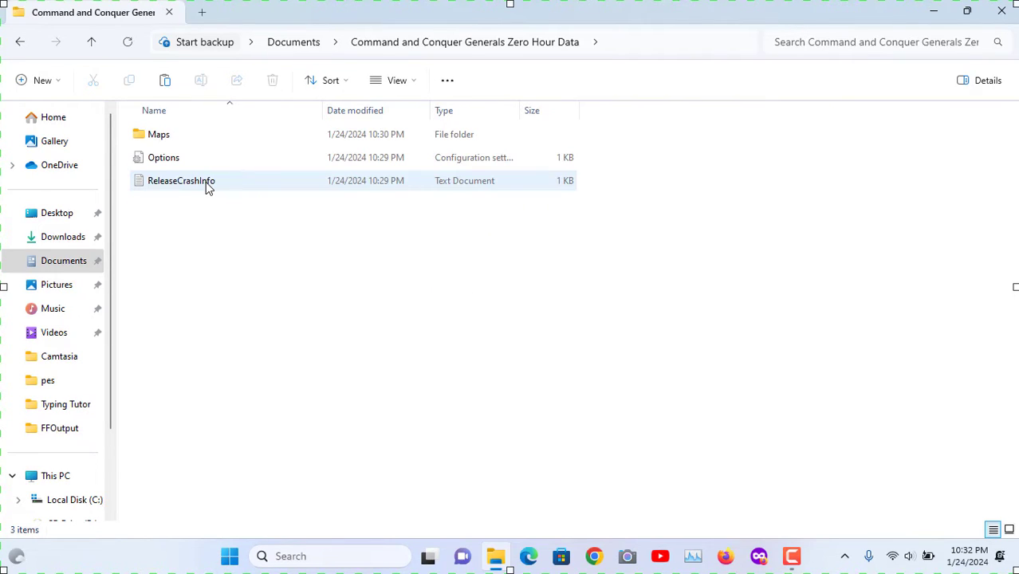
Step: Paste the copied Options.ini into the Zero Hour Data folder, replacing the existing file, and close the window
right_click(181, 253)
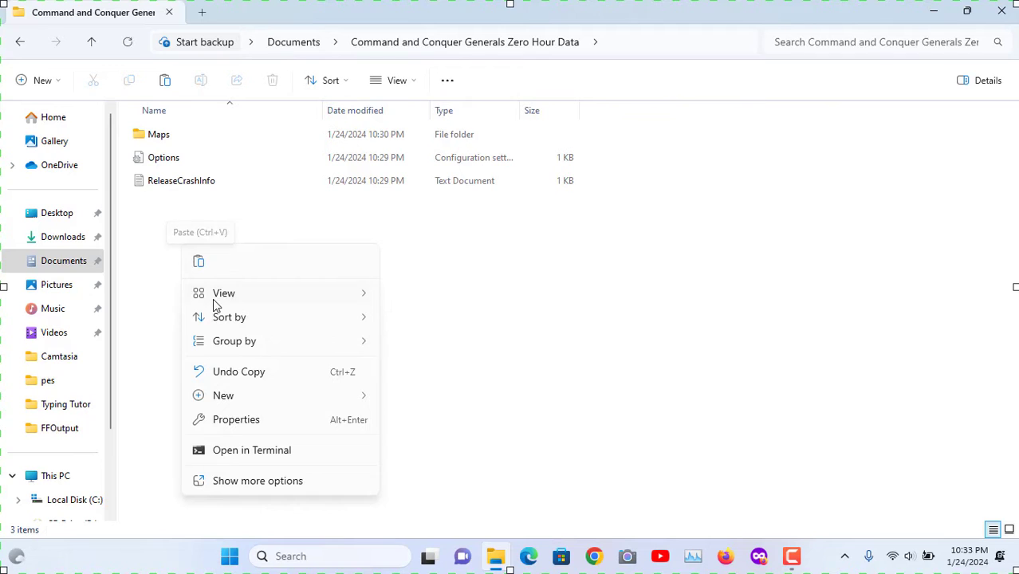
click(217, 482)
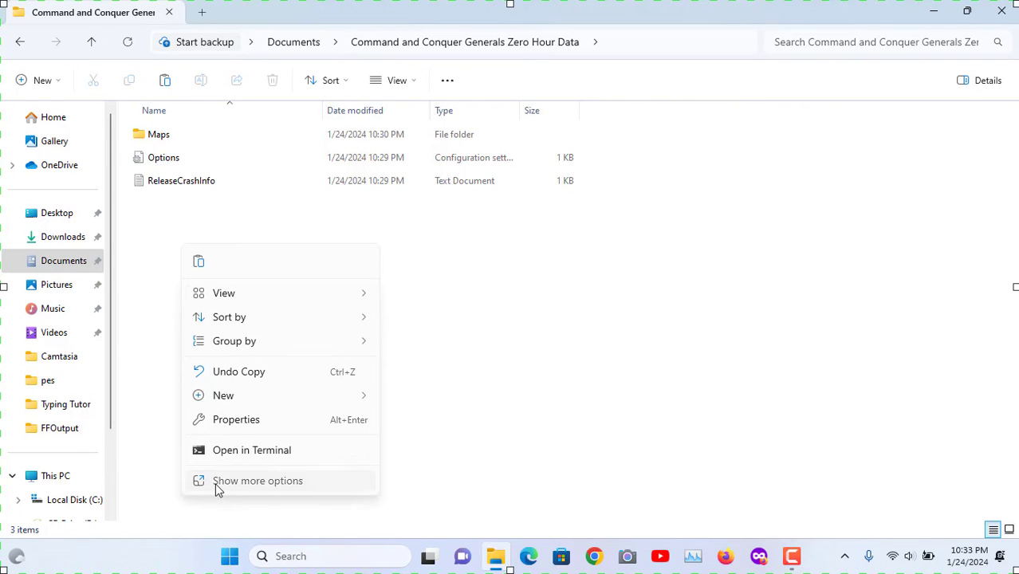
click(225, 352)
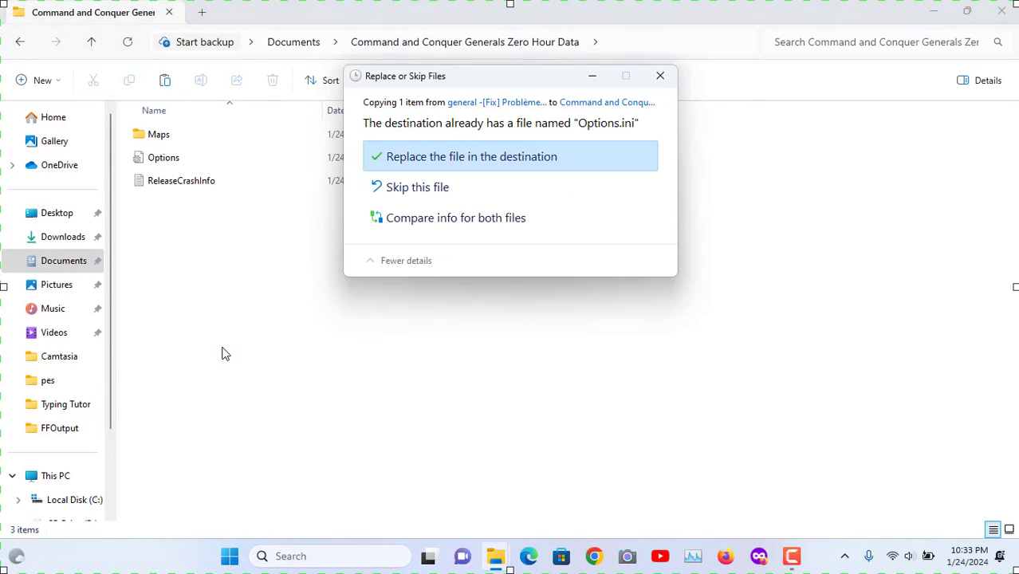
click(403, 163)
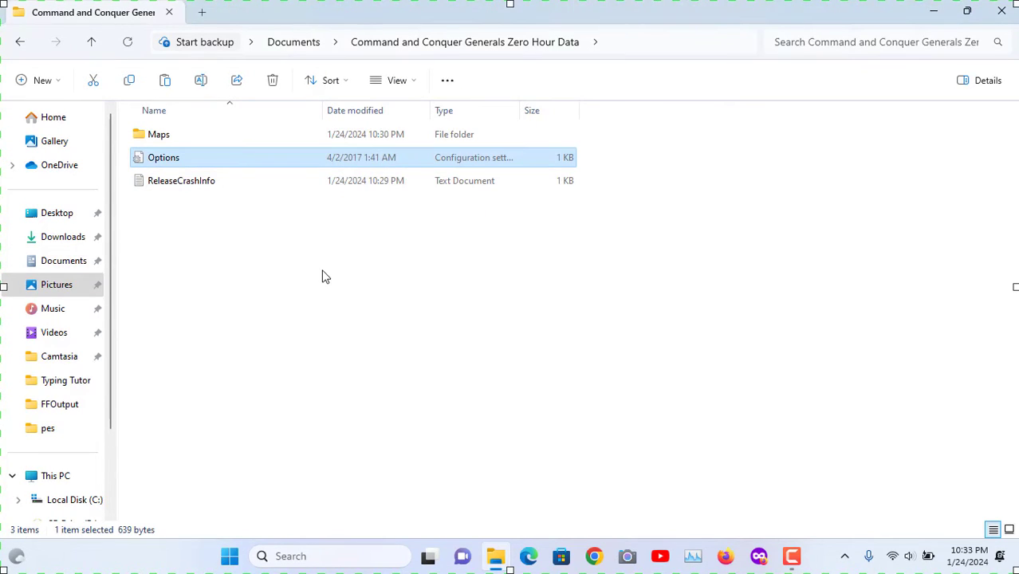
click(1003, 11)
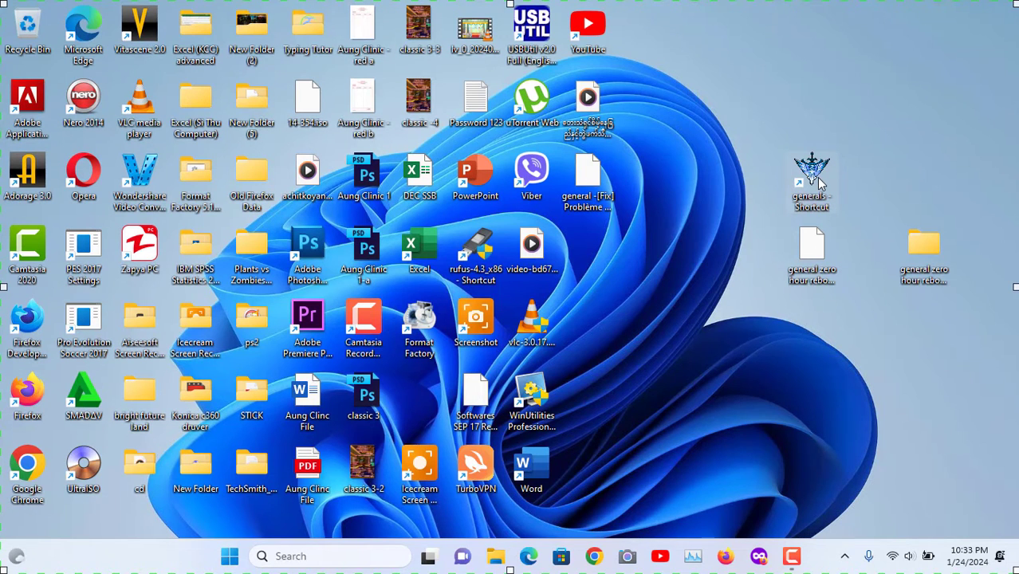
Step: Test the game launch from the generals desktop shortcut and dismiss the DirectX Error dialog
double_click(818, 180)
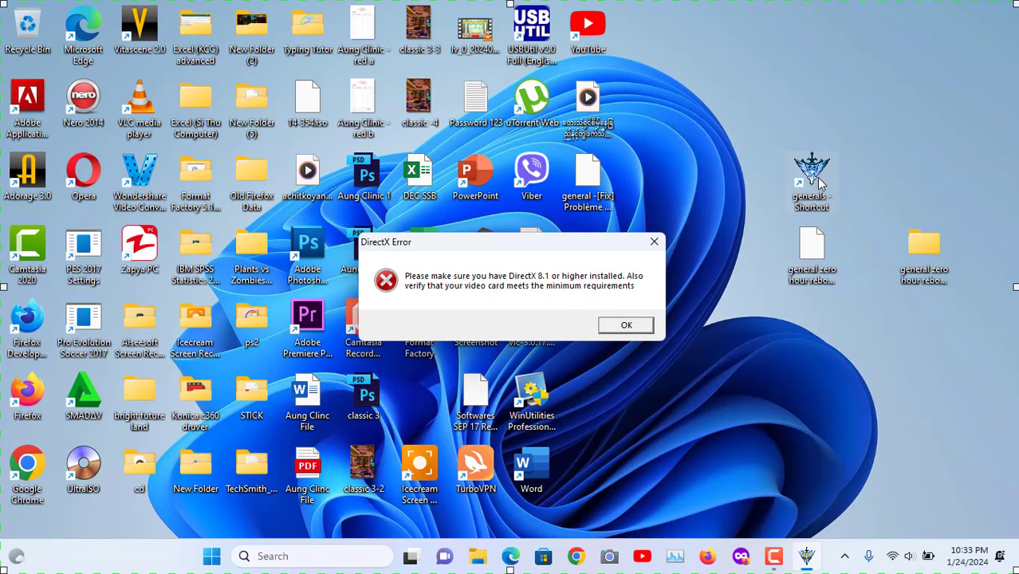
click(626, 326)
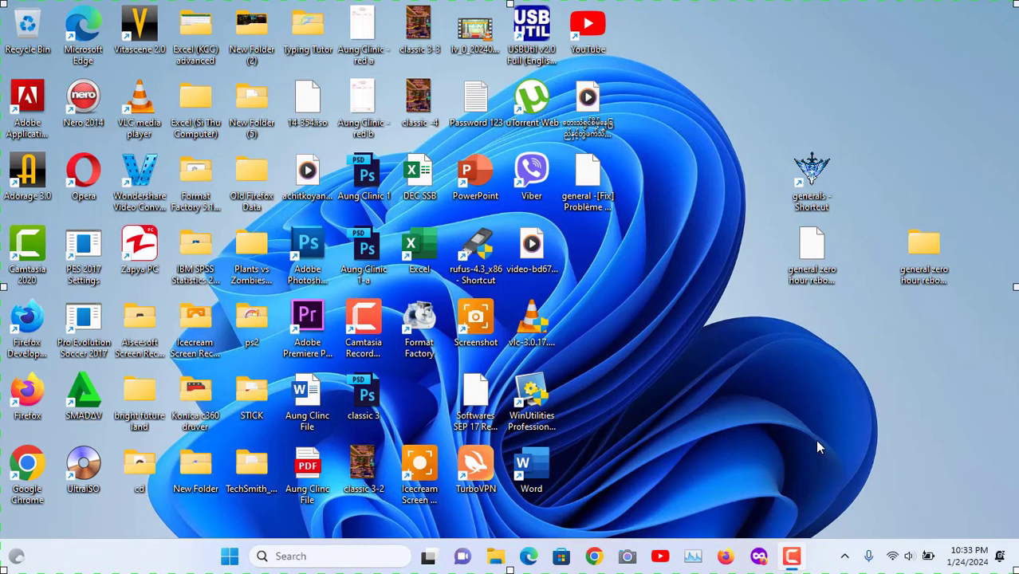
click(800, 561)
right_click(798, 569)
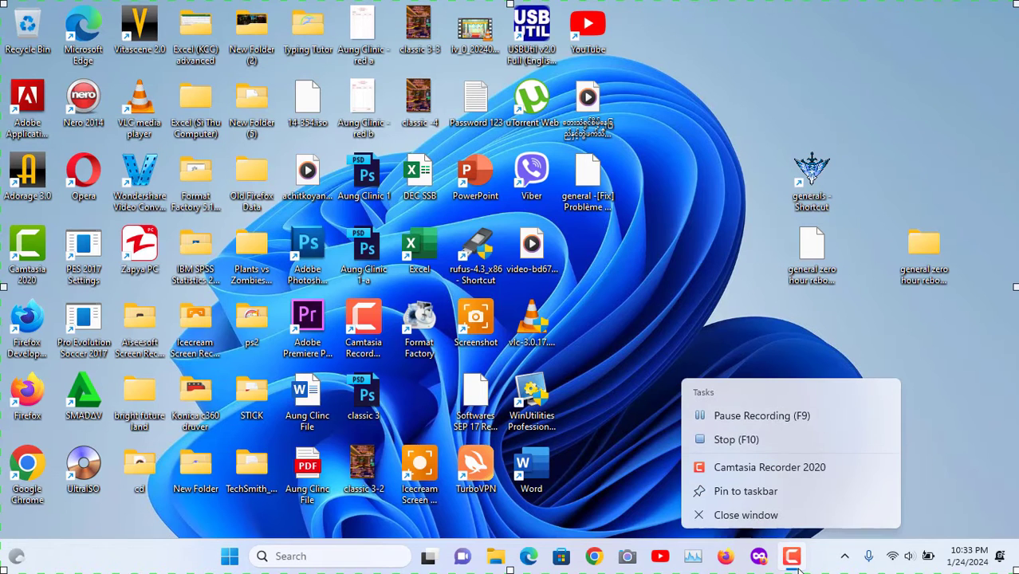
click(778, 420)
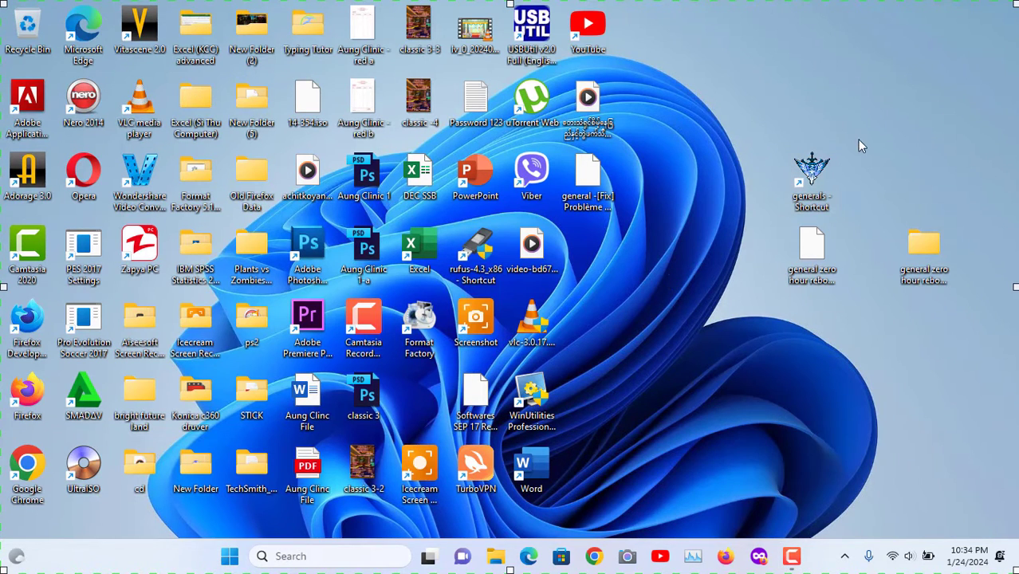
Step: Try launching the game from the generals shortcut once more and close the DirectX Error dialog
double_click(812, 182)
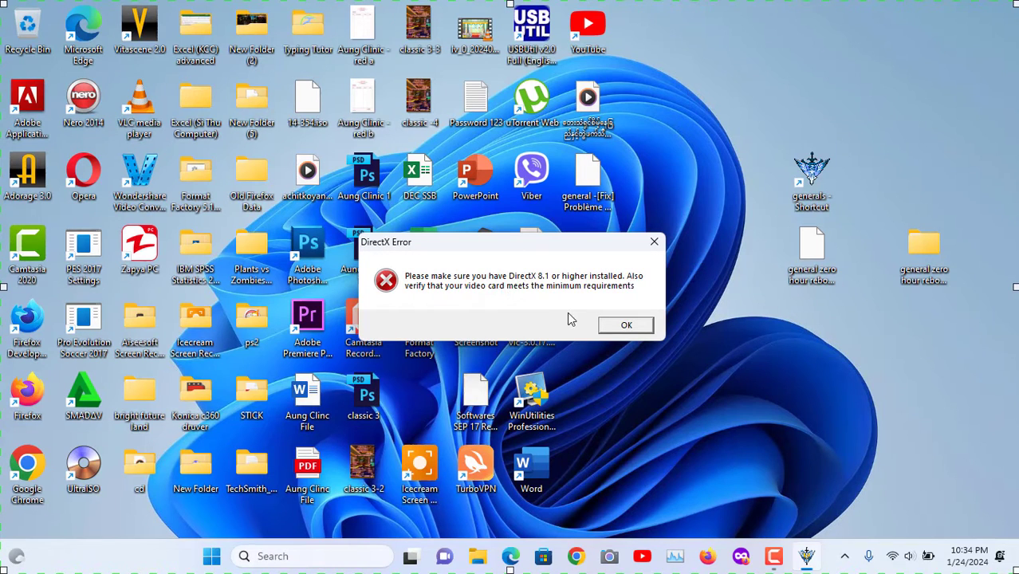
click(626, 325)
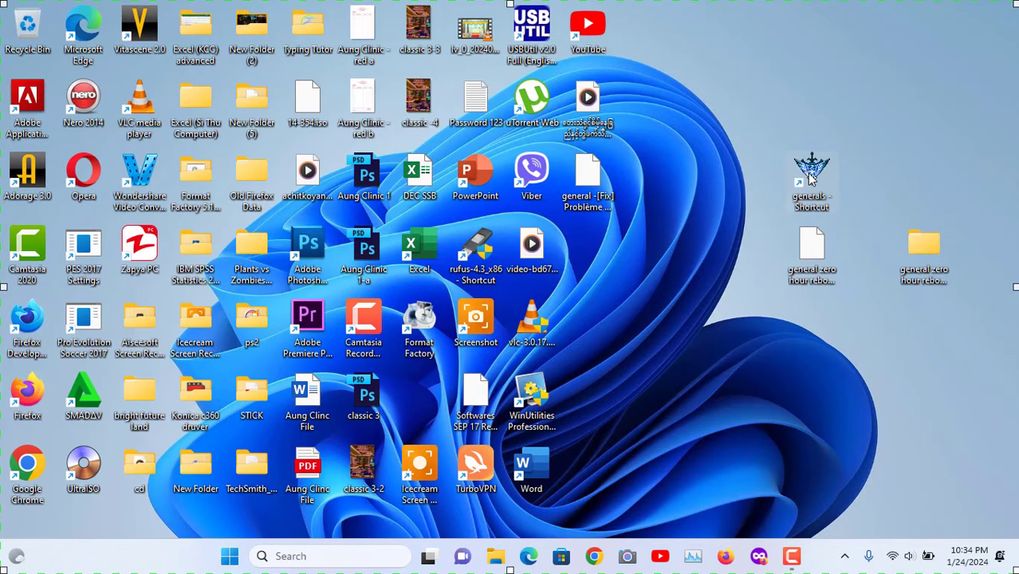
Step: Open the generals shortcut's file location, delete dbghelp.dll from the game folder, and close the window
right_click(809, 175)
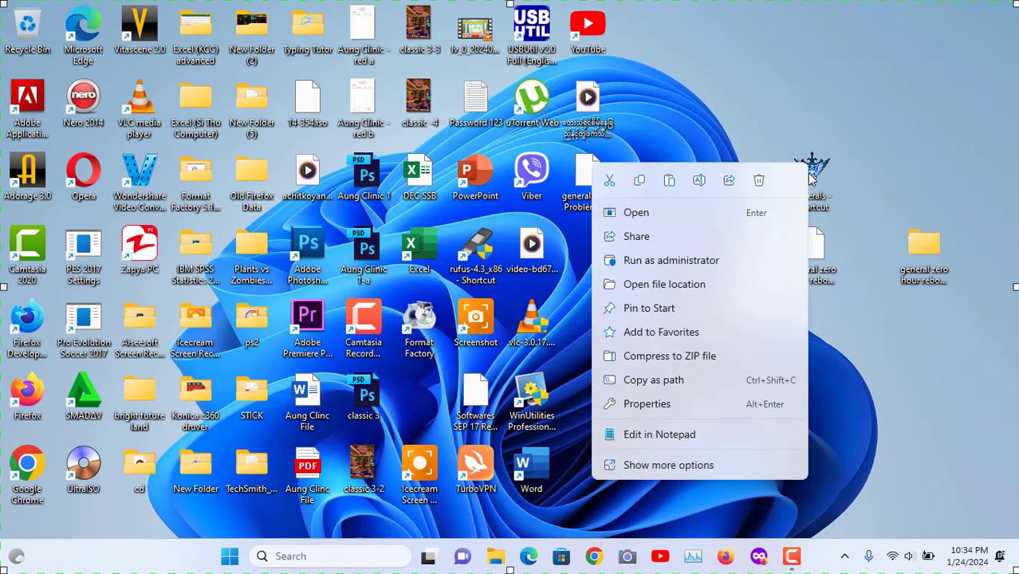
click(696, 285)
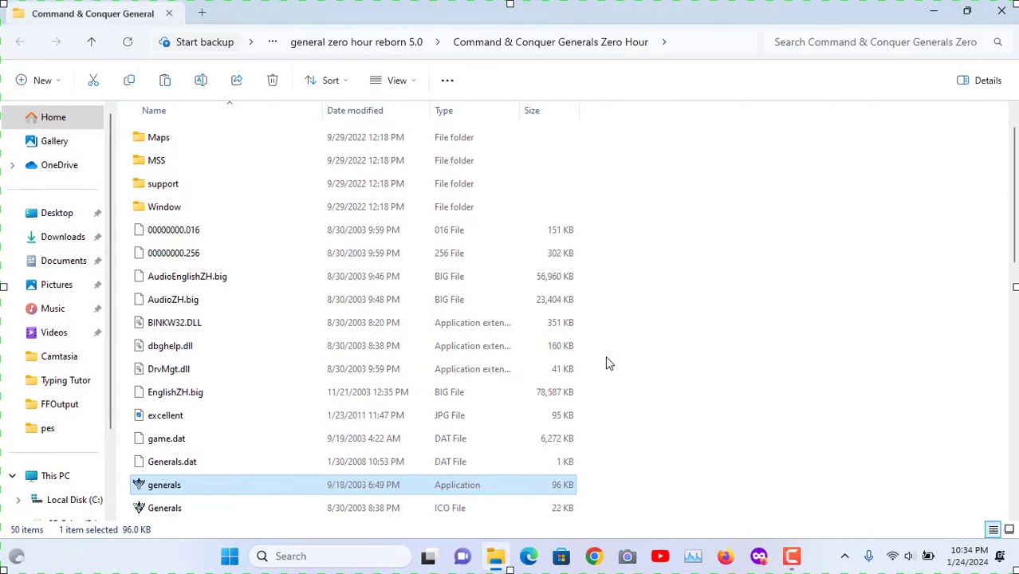
click(175, 350)
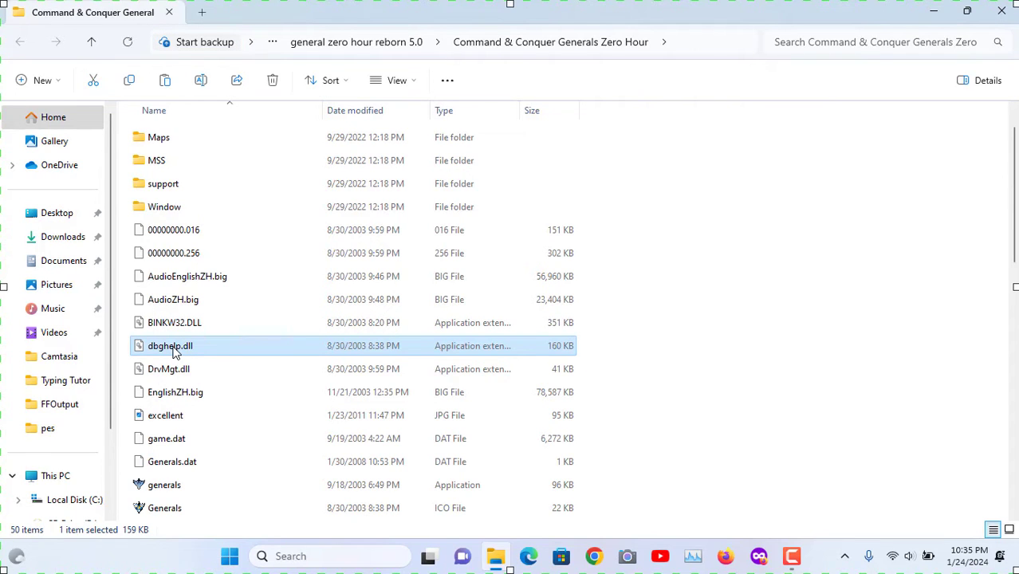
key(Delete)
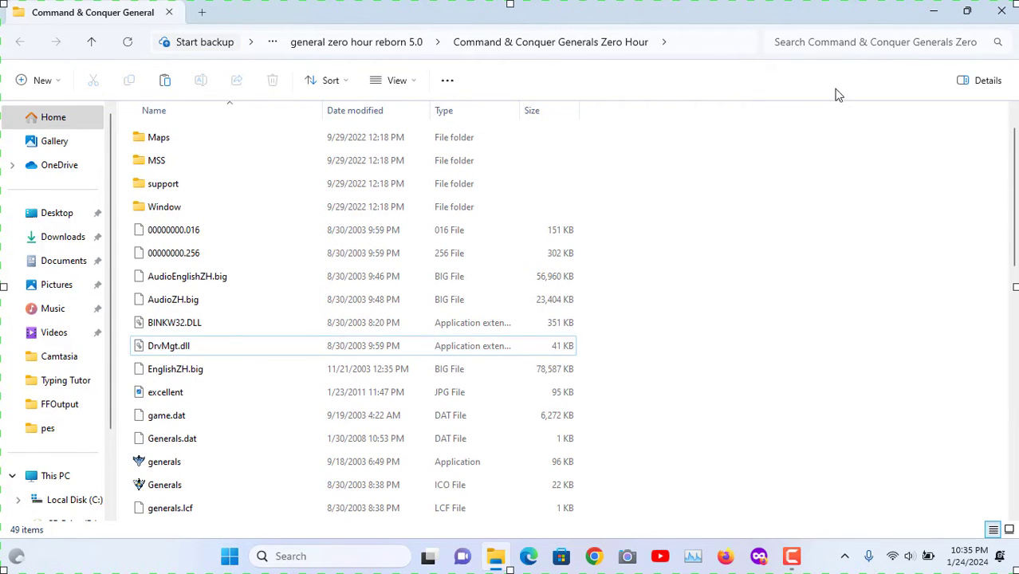
click(997, 16)
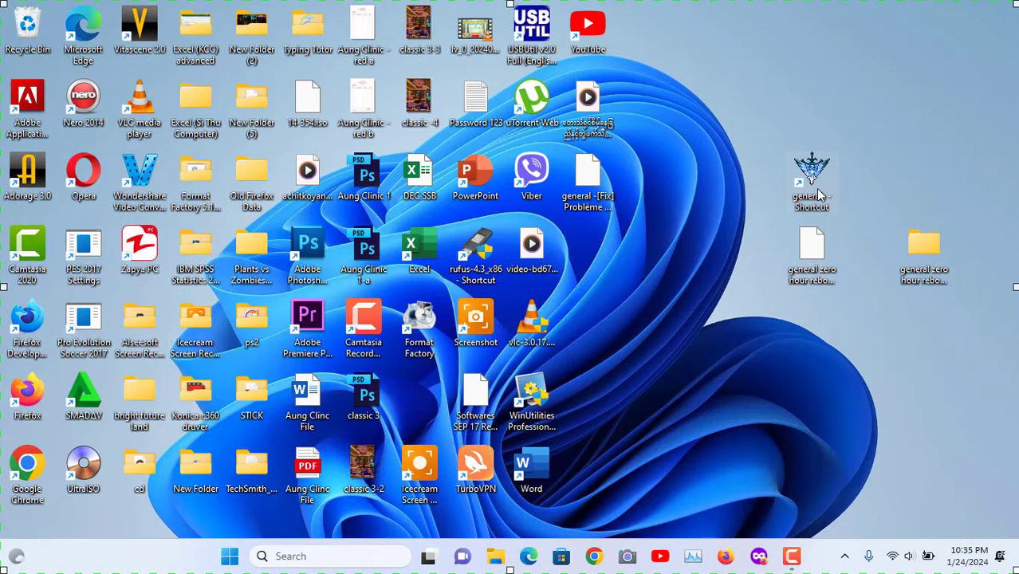
Step: Retest the game launch from the generals desktop shortcut and dismiss the resulting error dialog
double_click(811, 177)
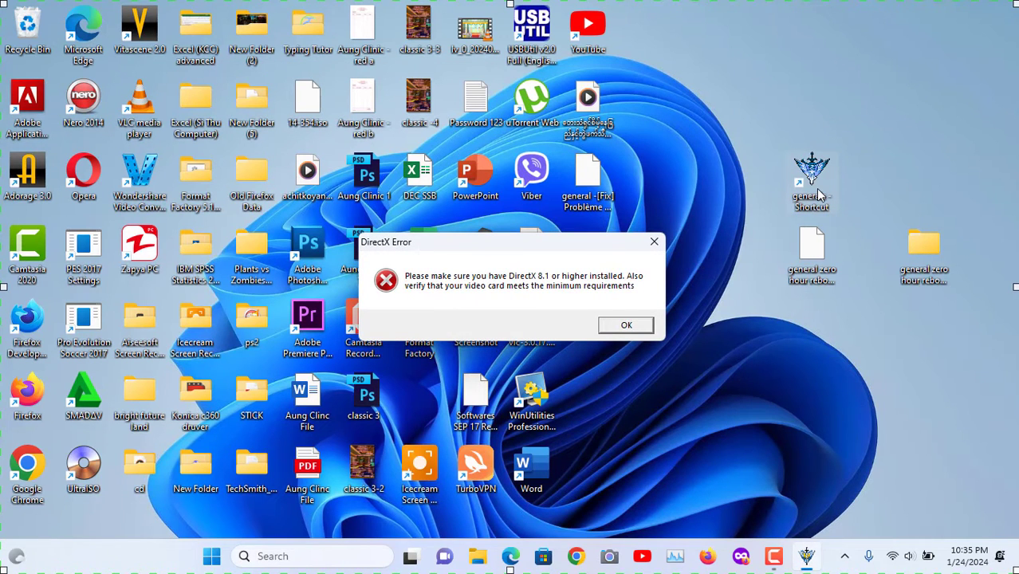
click(613, 326)
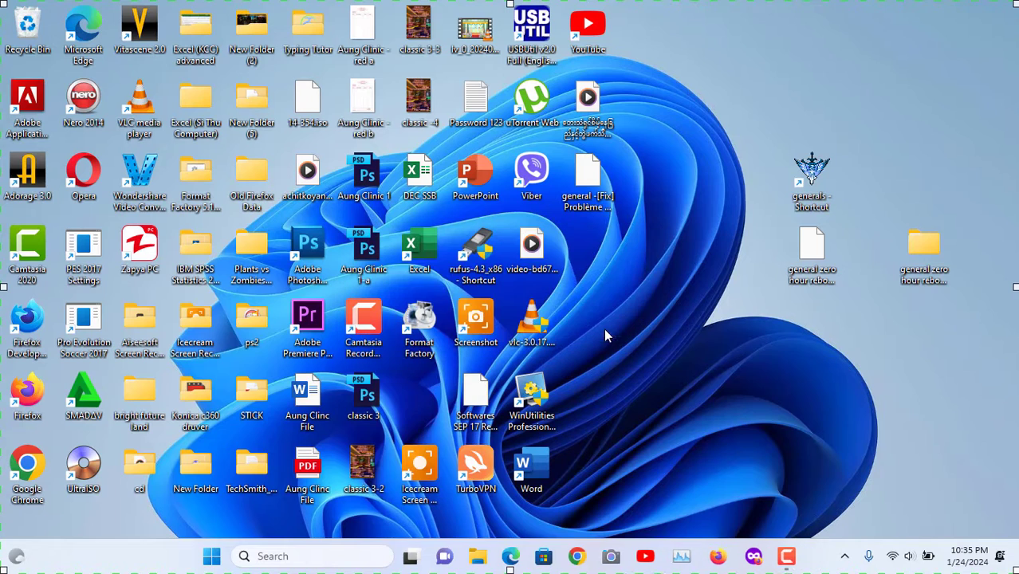
right_click(791, 556)
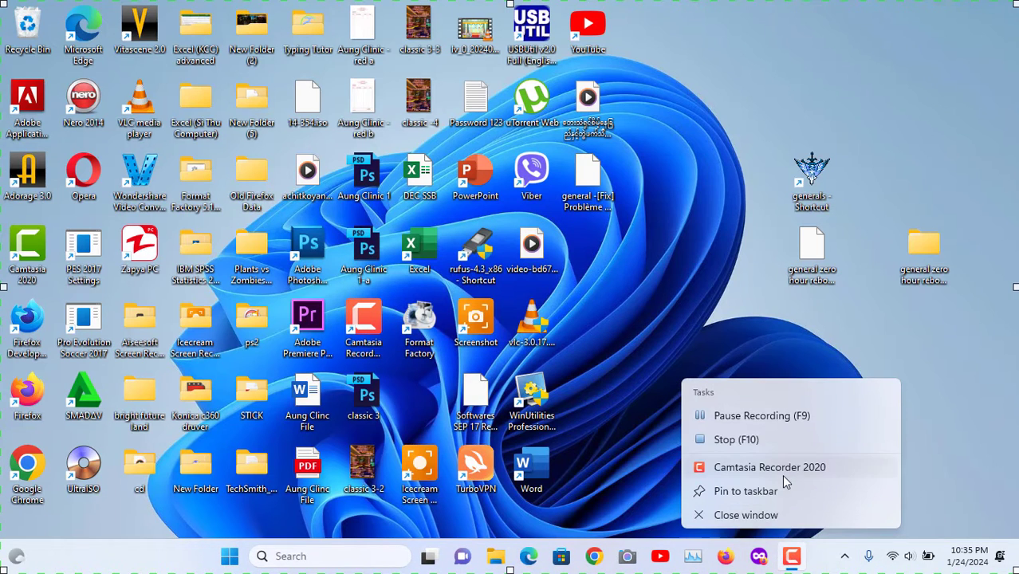
click(759, 424)
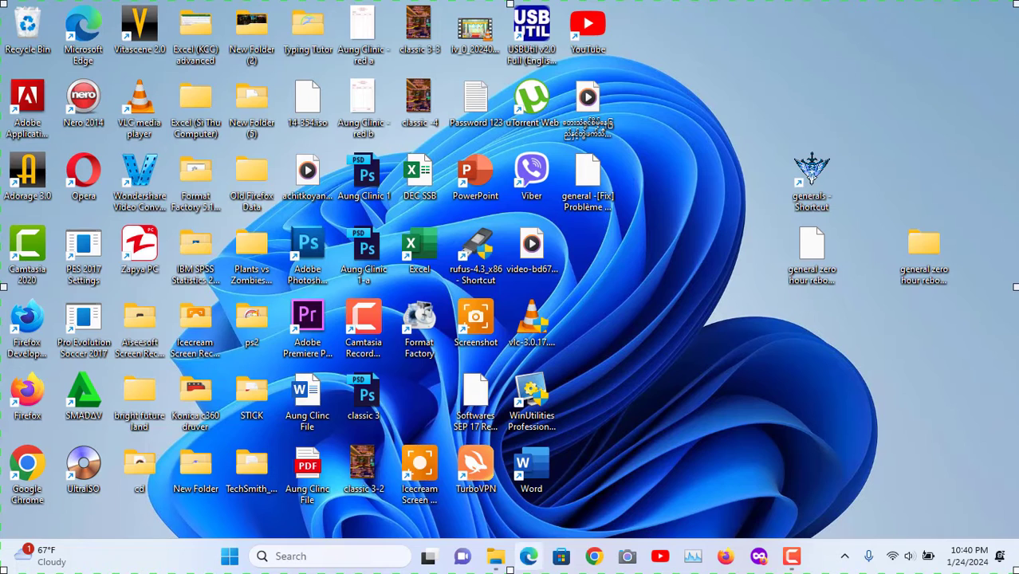
Step: Open the Options file from Documents > Command and Conquer Generals Zero Hour Data and close the folder window
mouse_move(508, 563)
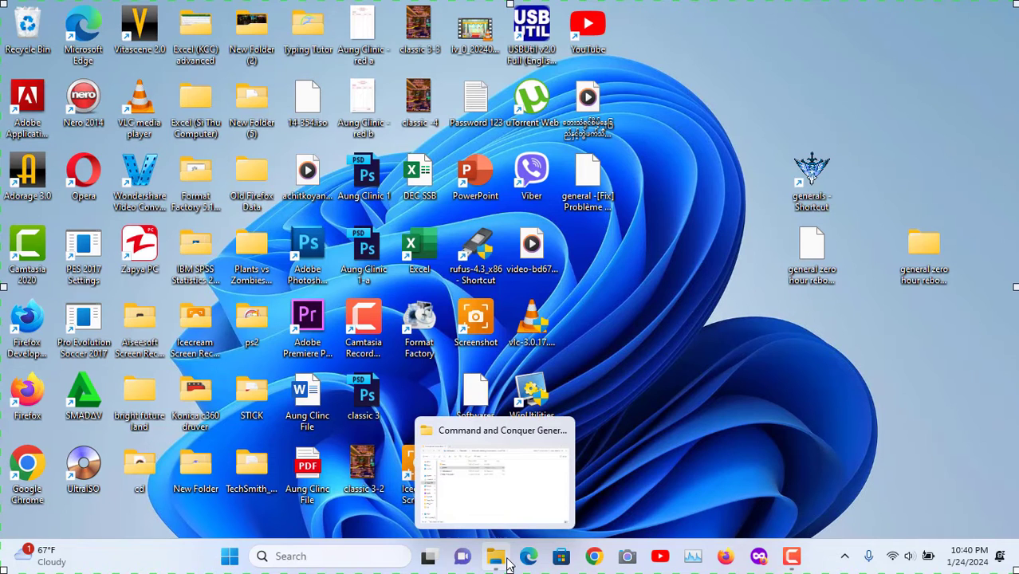
click(524, 502)
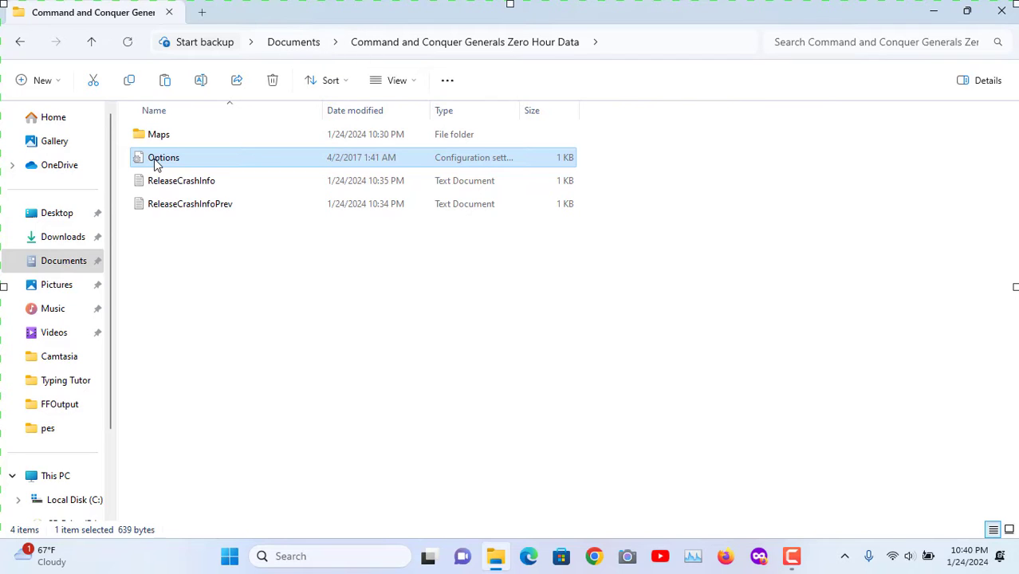
click(78, 258)
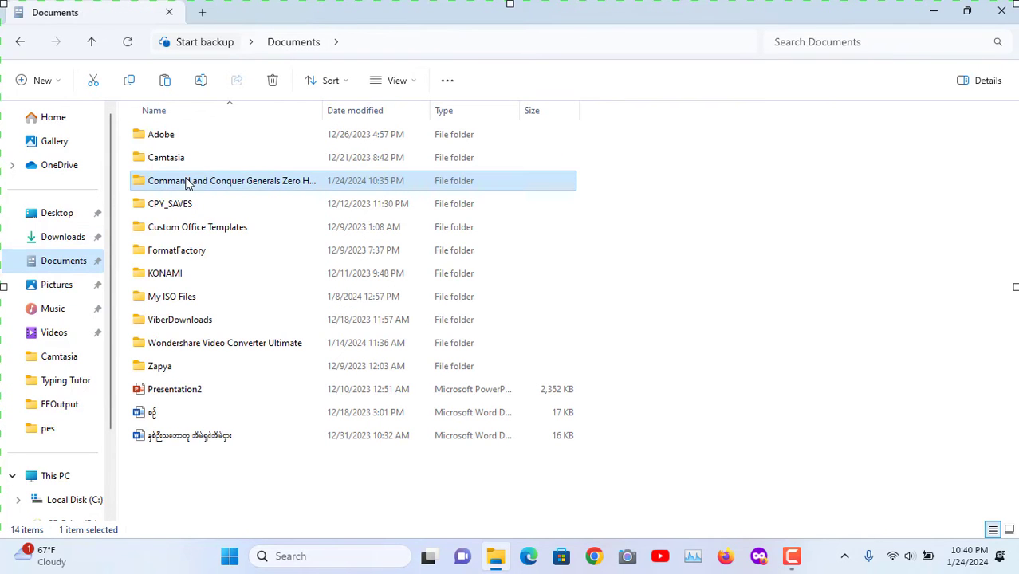
double_click(188, 184)
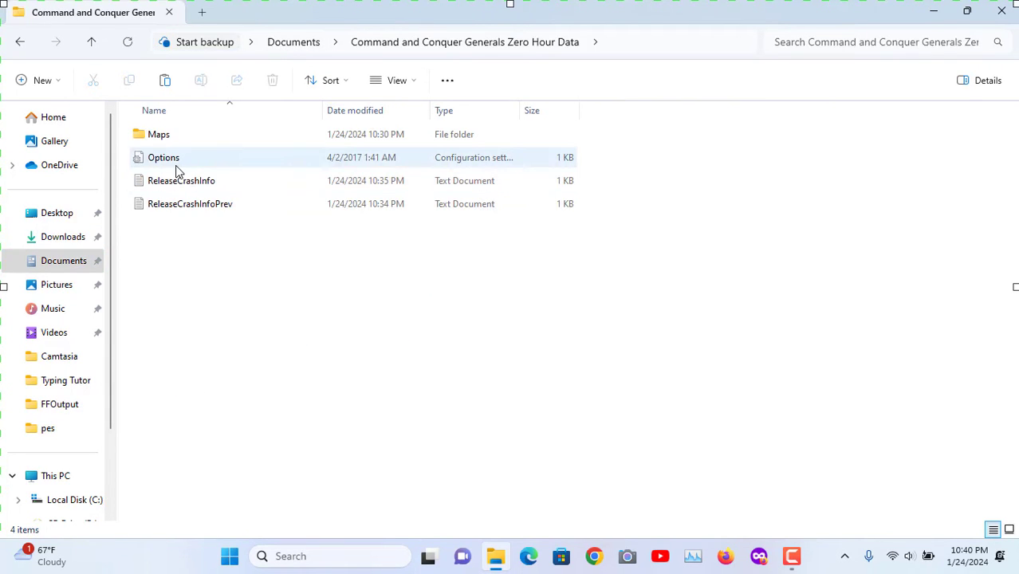
click(174, 157)
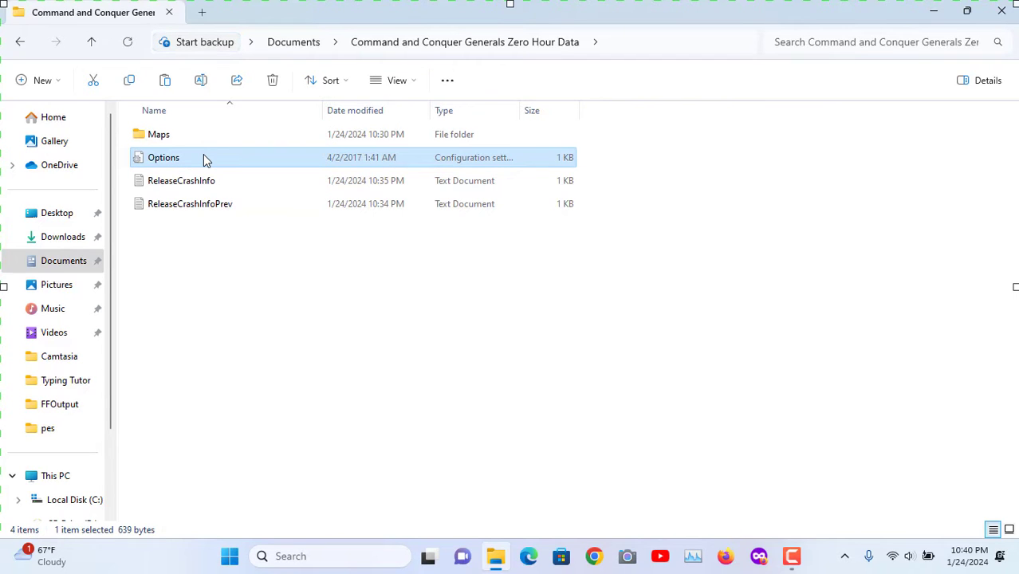
double_click(203, 159)
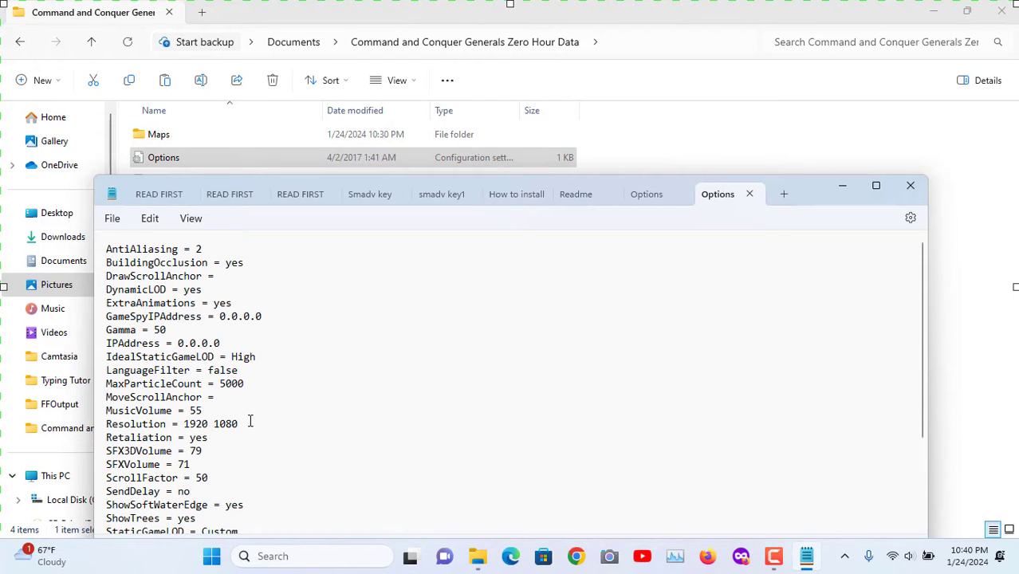
click(1002, 11)
click(1002, 10)
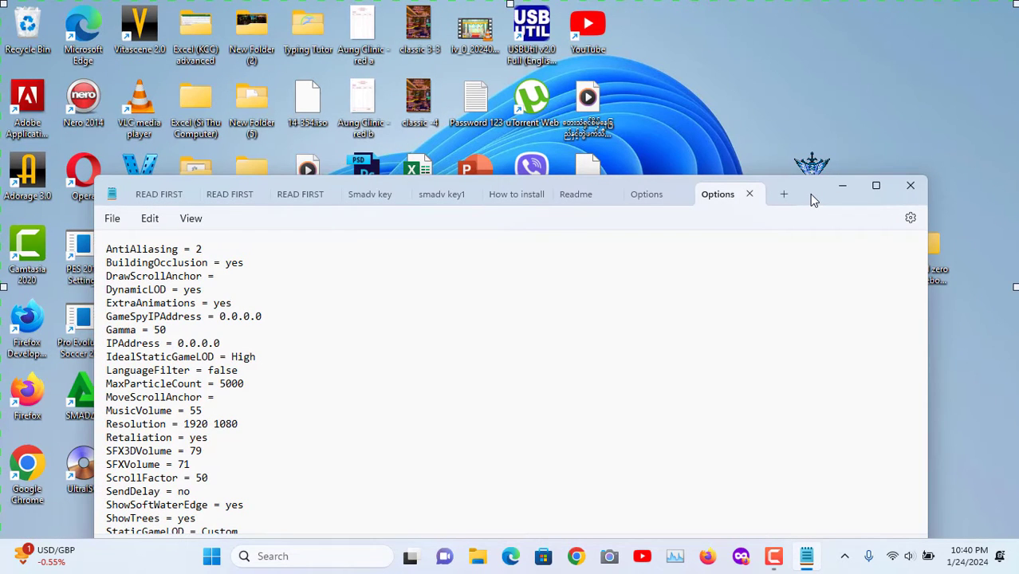
drag(811, 198, 726, 137)
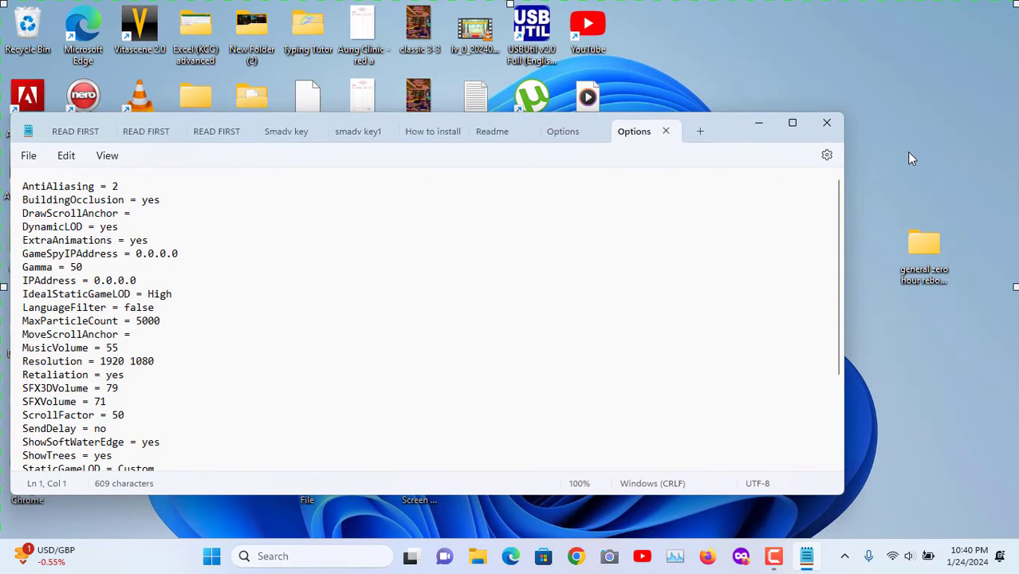
Step: Check the screen's display resolution in the Windows display settings and move the settings window clear of the Options text
click(892, 108)
right_click(894, 109)
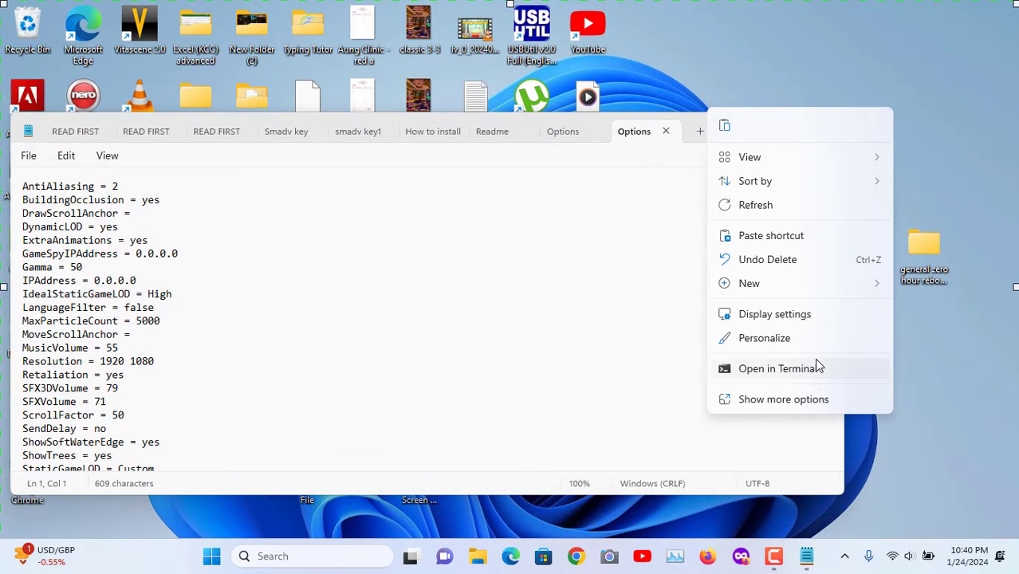
click(806, 314)
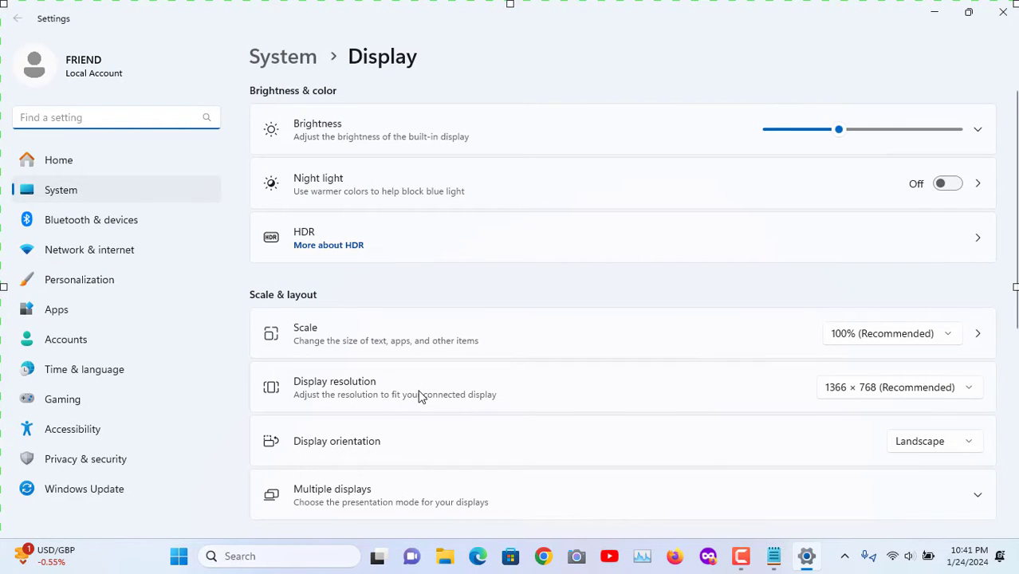
click(861, 399)
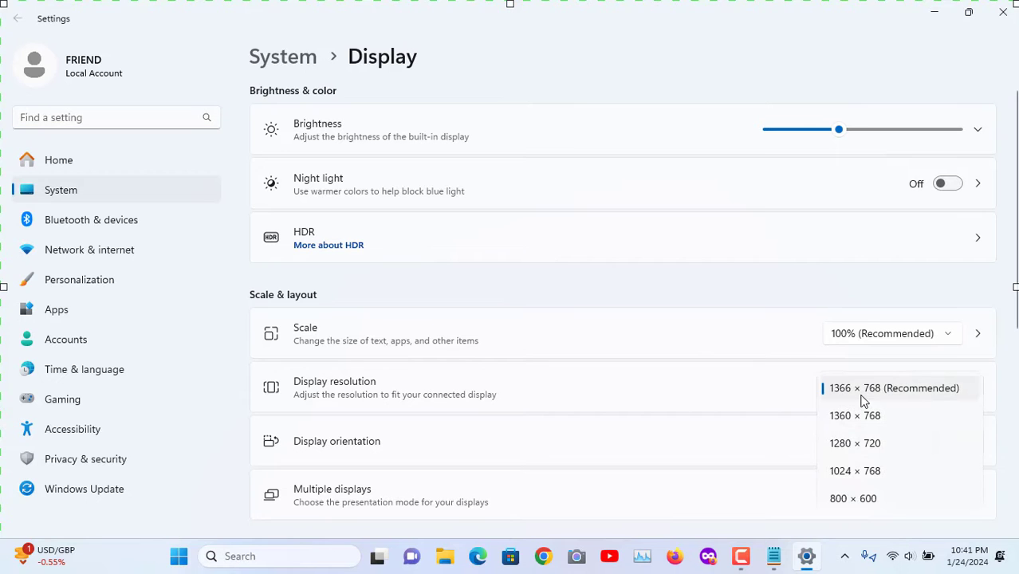
click(808, 392)
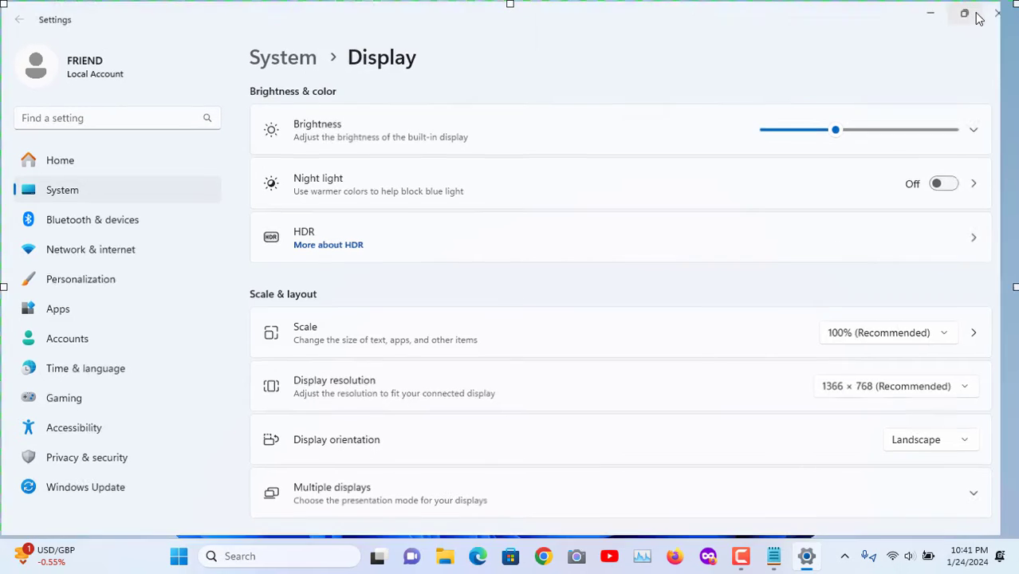
click(974, 13)
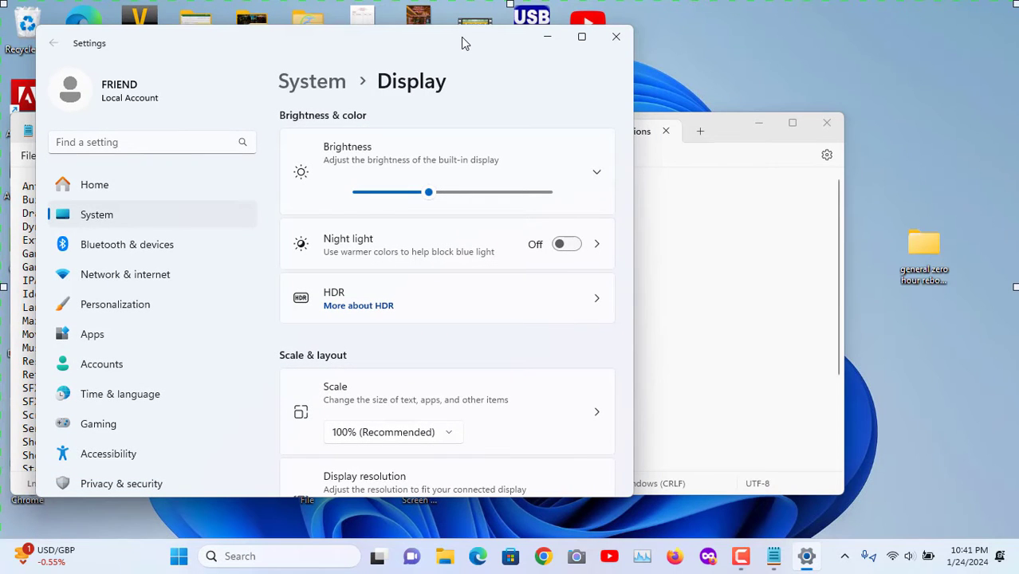
drag(460, 37, 791, 215)
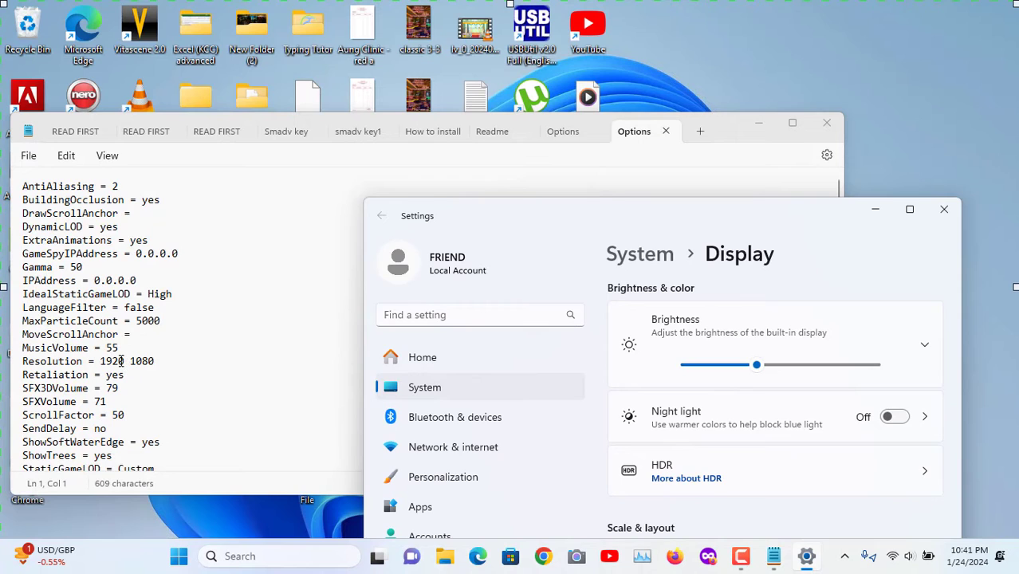
Step: Set the Resolution line in the Options file to 1366 768 and save the file
click(126, 361)
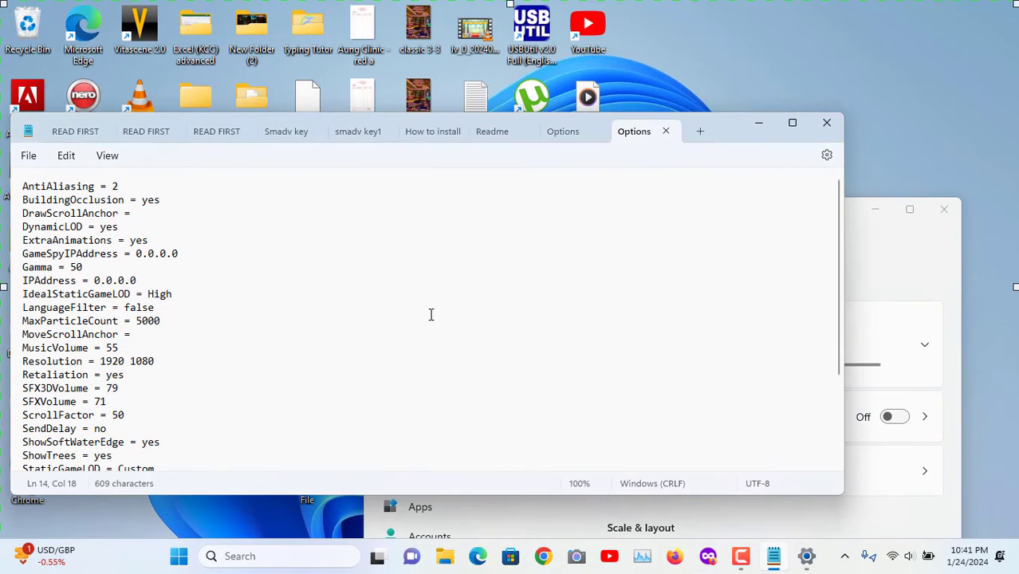
key(BackSpace)
key(BackSpace)
key(BackSpace)
text(366)
key(Right)
key(Right)
key(BackSpace)
key(BackSpace)
text(768)
click(28, 155)
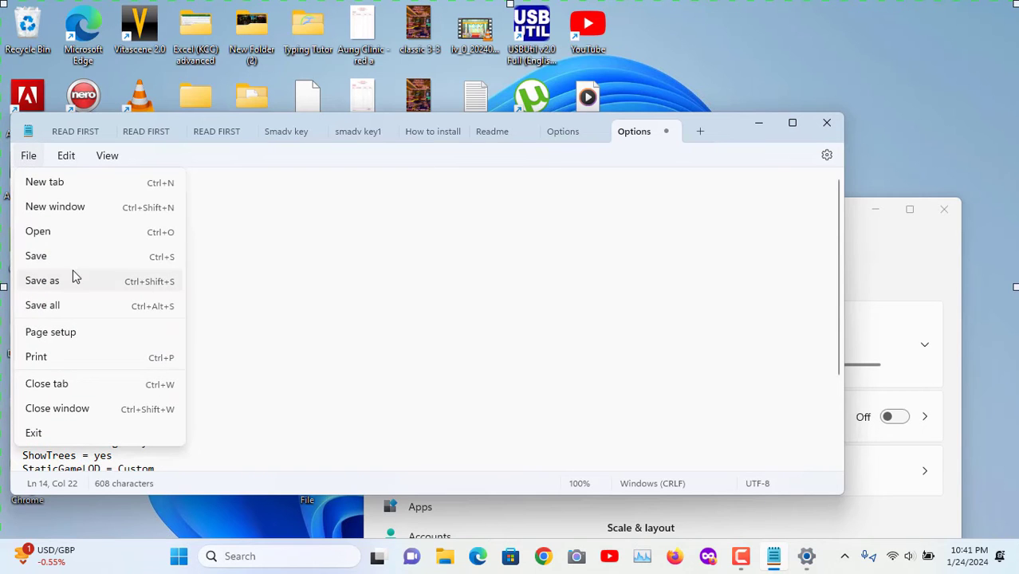
click(53, 260)
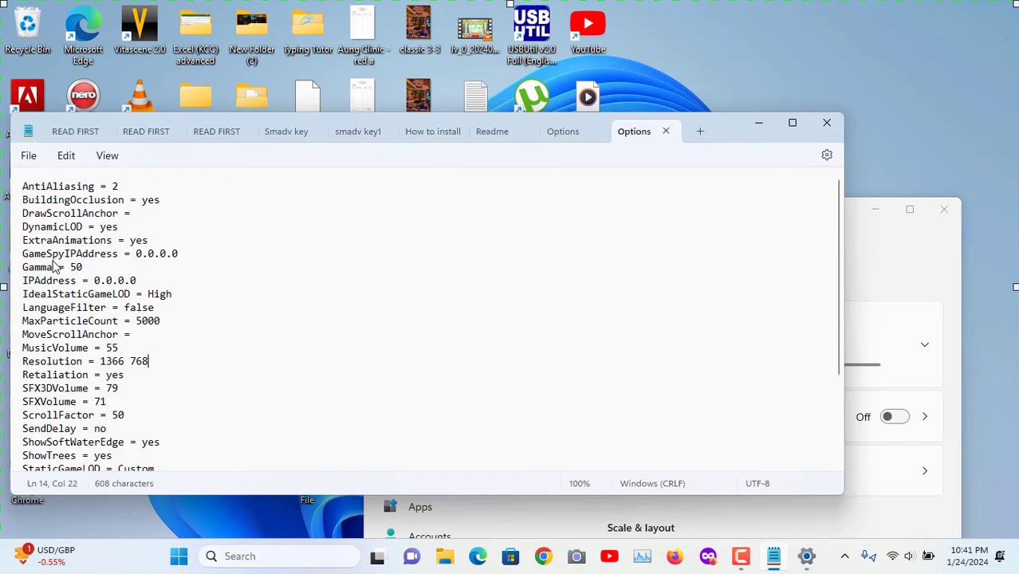
Step: Close the Options file and the display settings, and launch the game from the generals desktop shortcut
click(827, 124)
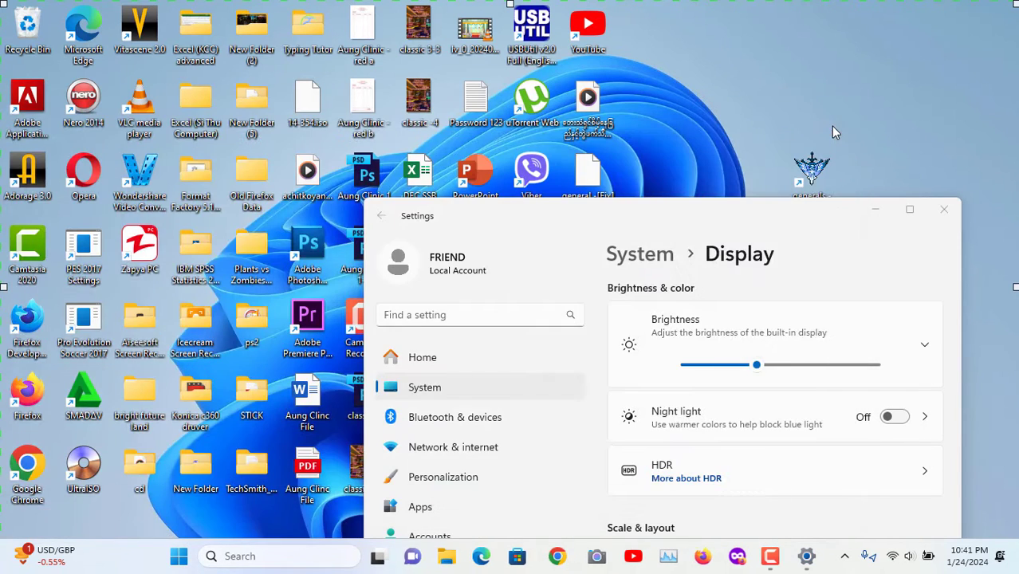
click(944, 212)
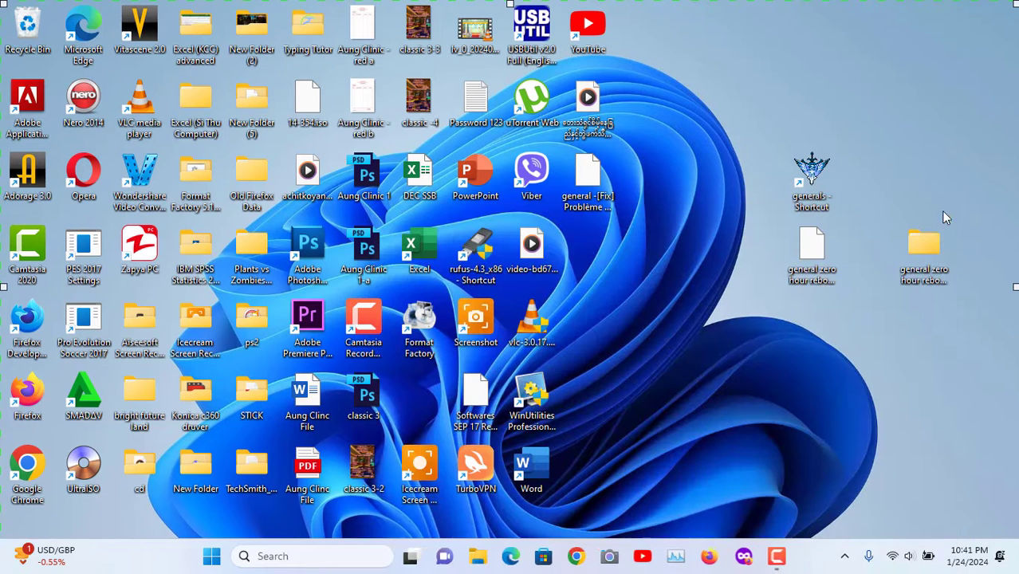
double_click(811, 181)
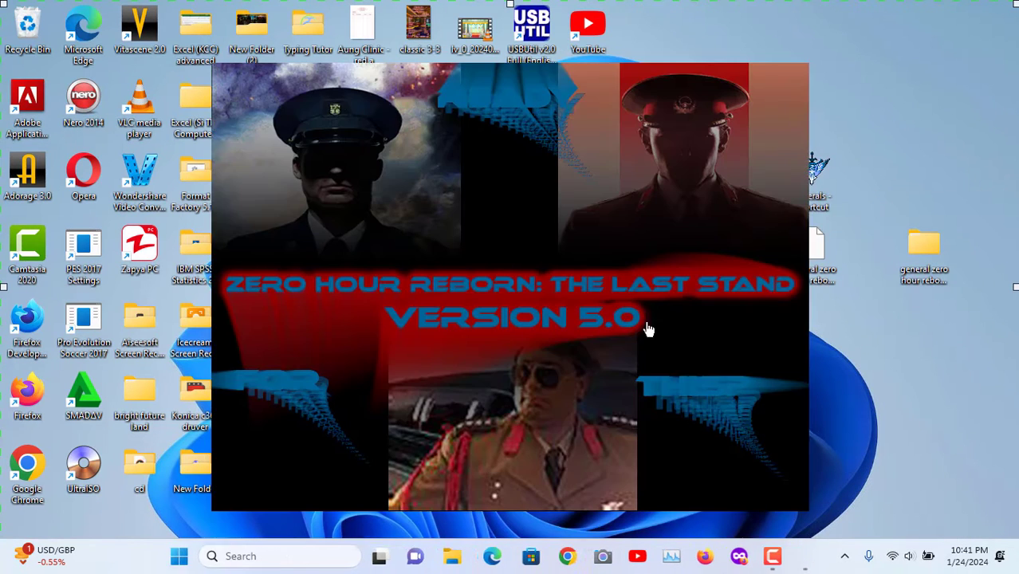